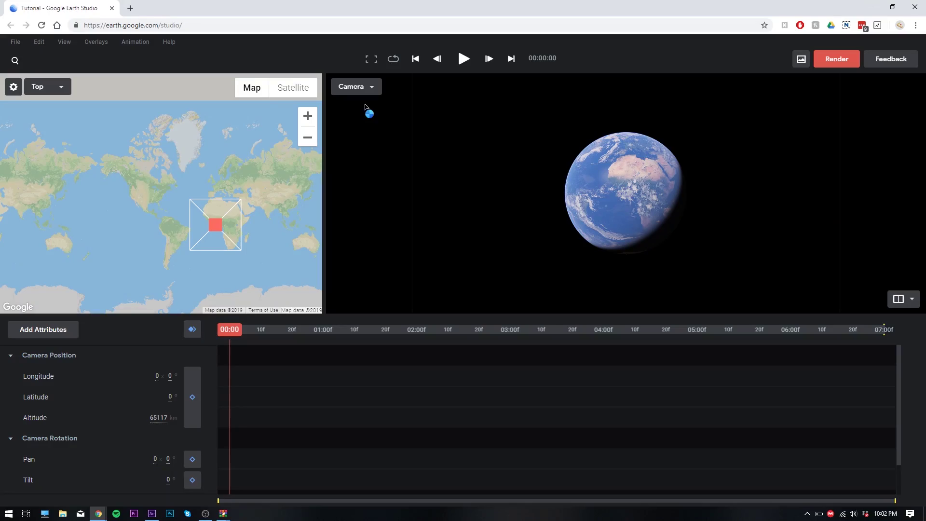
Step: Reposition the camera from Africa to the North Pacific, and switch the viewport layout to a single view and back to two views
drag(217, 228, 137, 163)
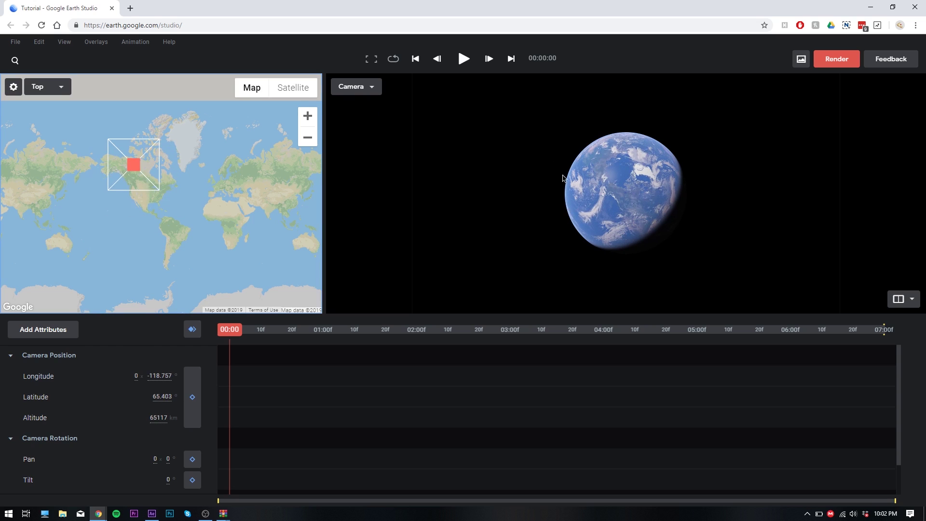
mouse_move(611, 195)
mouse_down()
mouse_move(678, 170)
mouse_move(628, 199)
mouse_up()
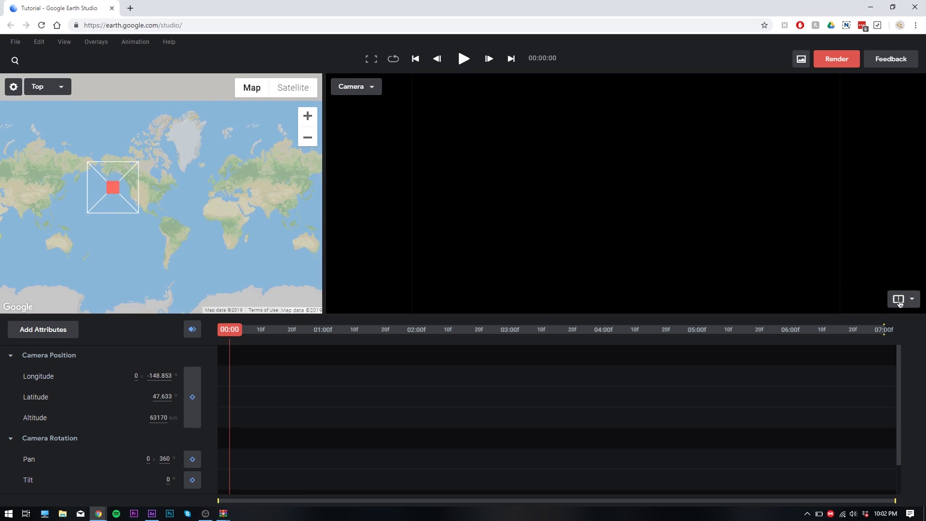
click(904, 321)
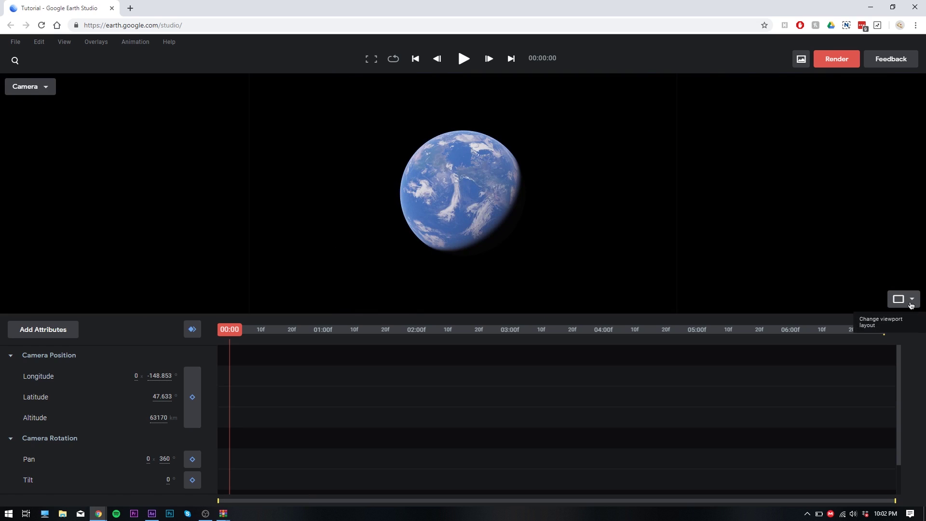
click(904, 339)
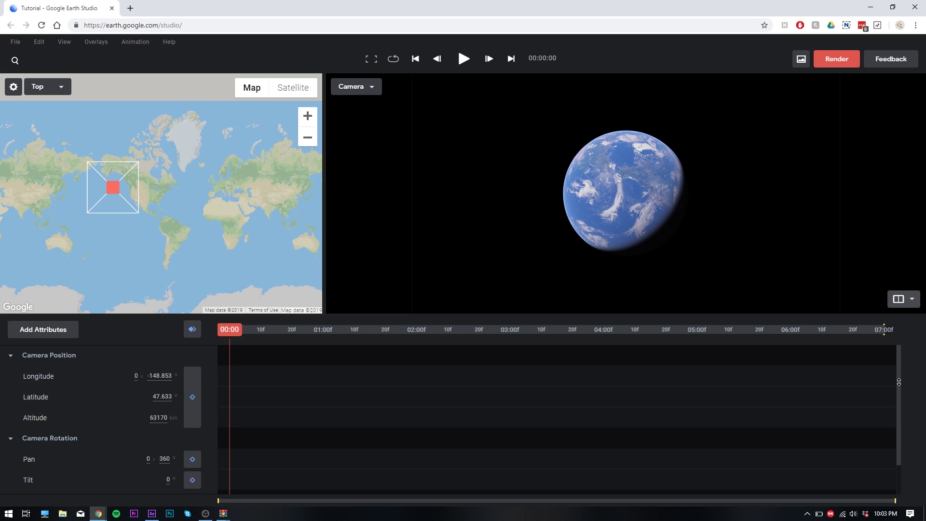
Step: Turn on the Center guide for the camera view
drag(898, 382, 898, 434)
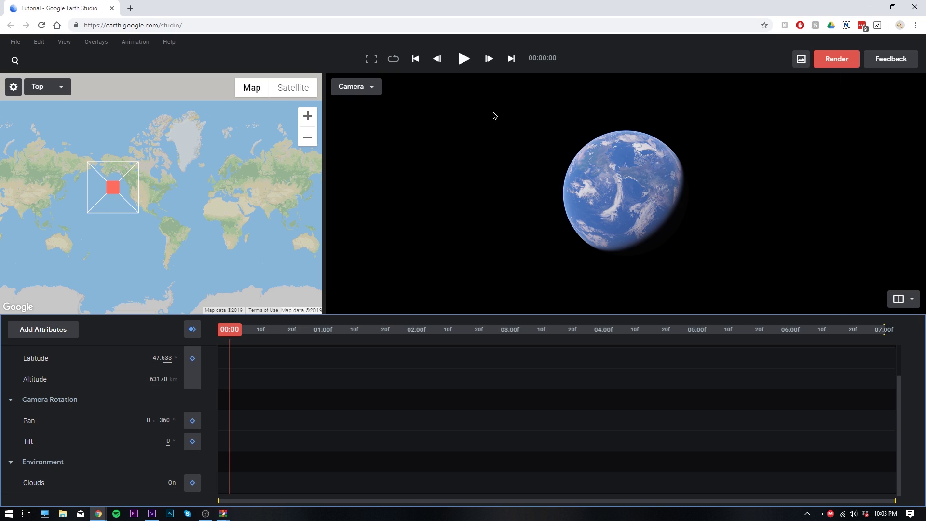
click(135, 43)
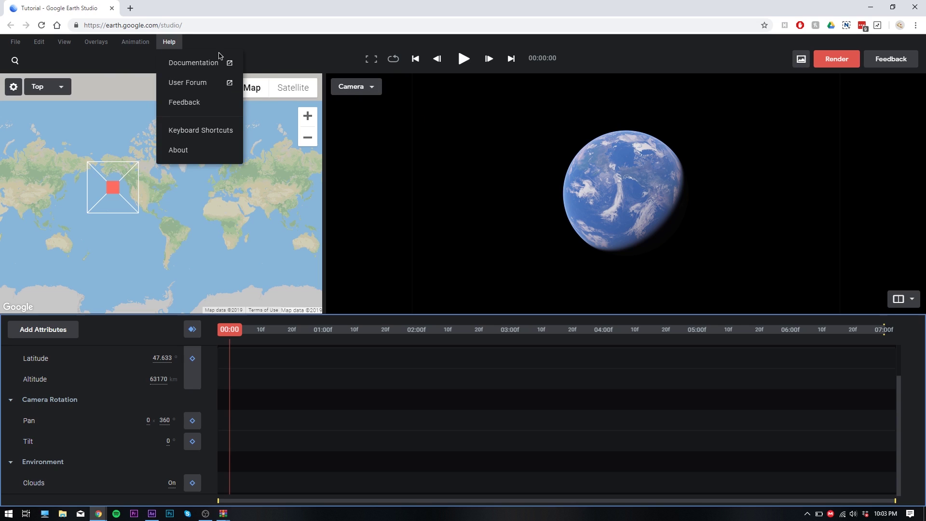
mouse_move(97, 44)
mouse_move(65, 45)
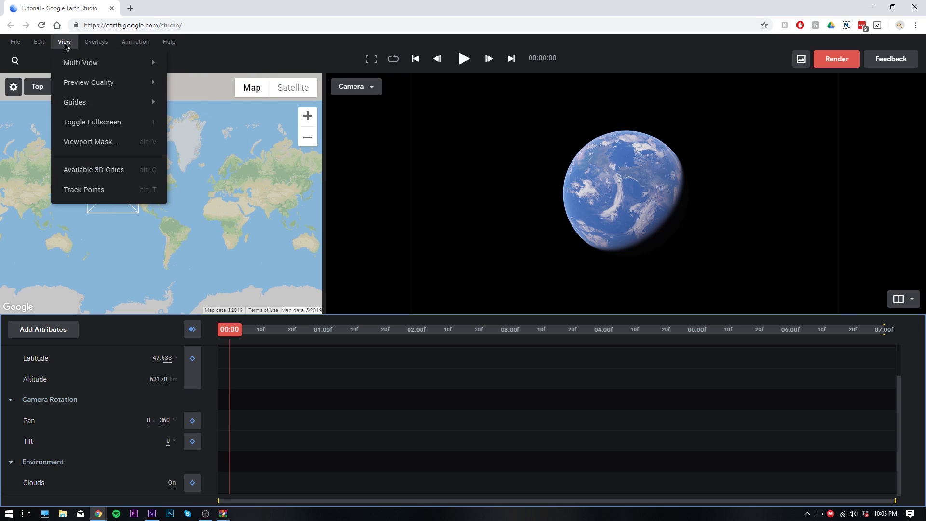
click(327, 61)
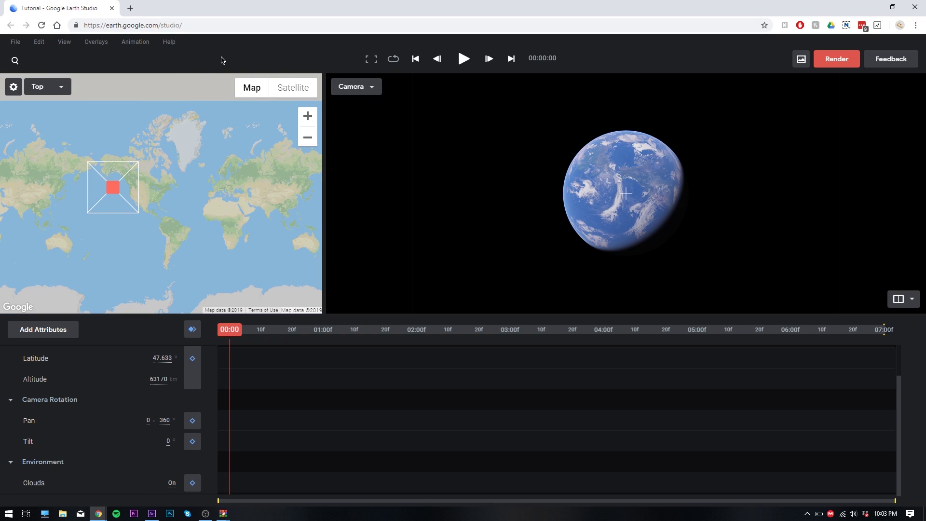
click(66, 43)
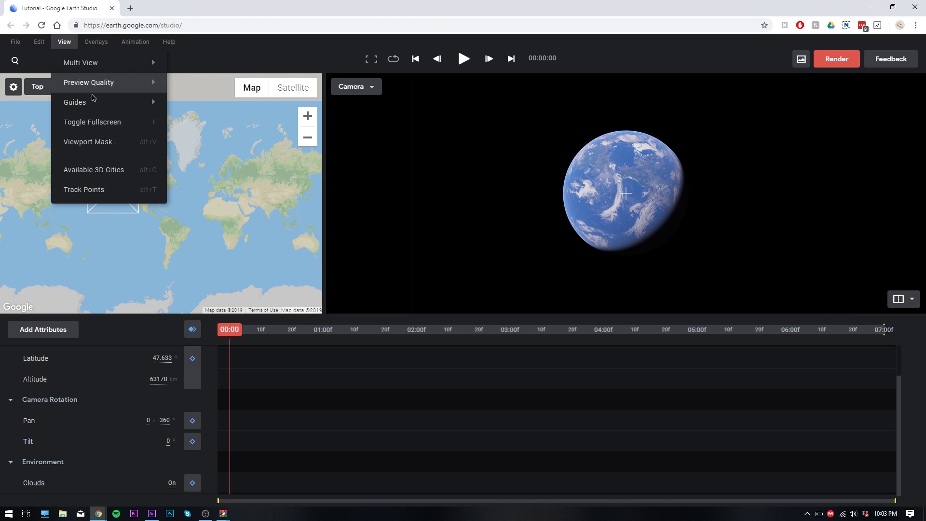
mouse_move(95, 102)
click(163, 104)
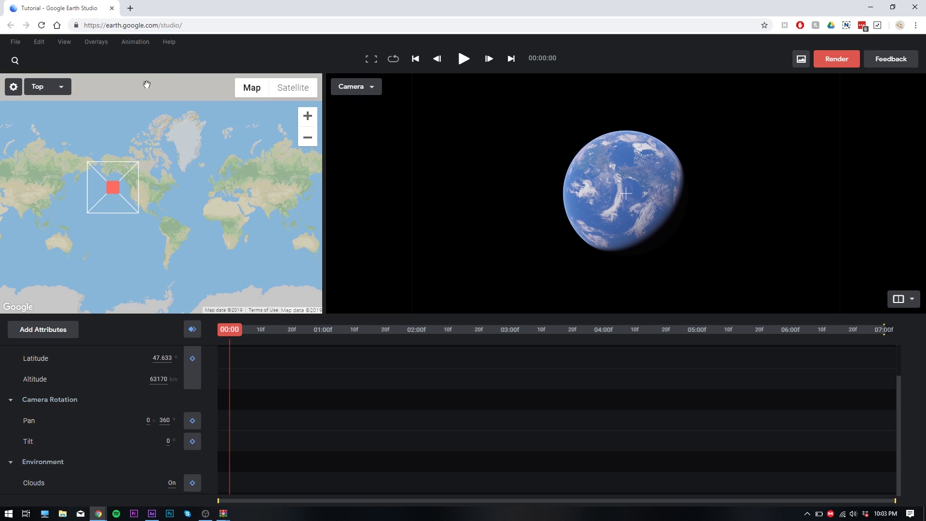
click(67, 44)
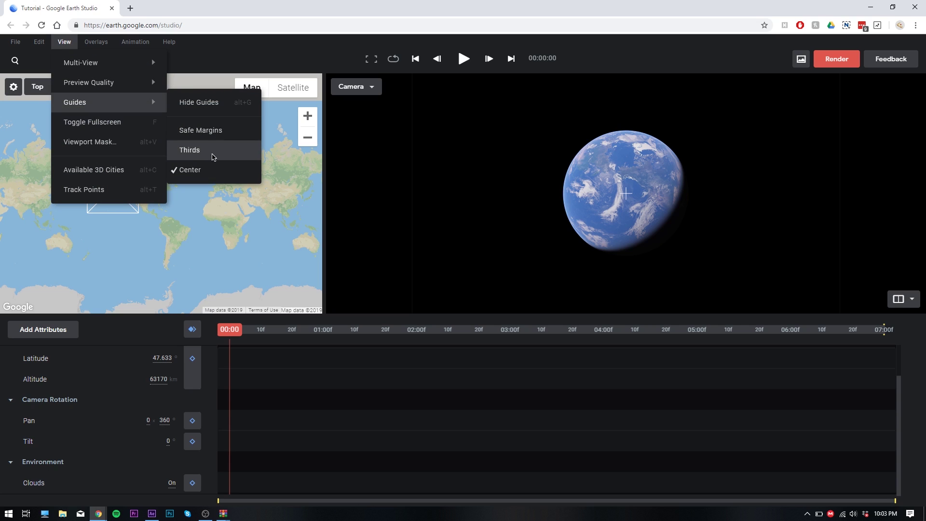
click(216, 138)
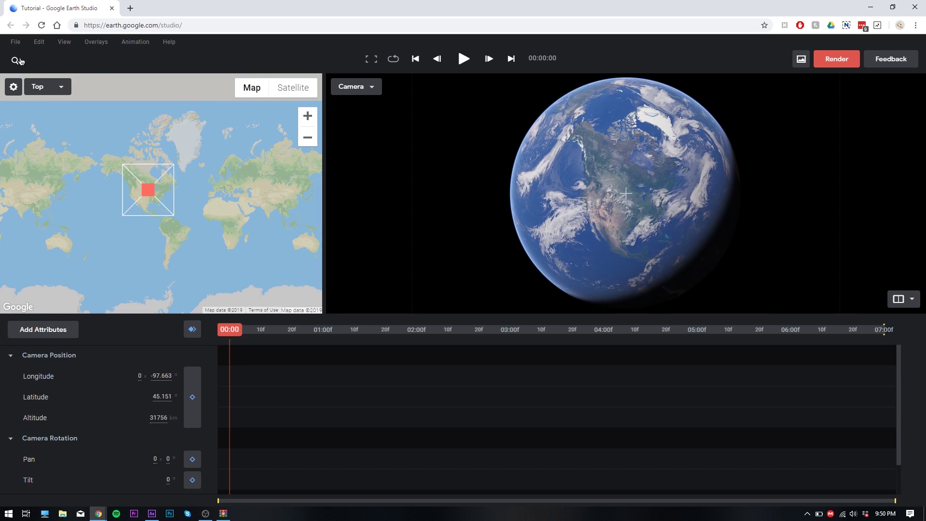
Step: Find New York, NY, USA with the location search and bring the camera down to 2441 m altitude over Central Park
click(16, 60)
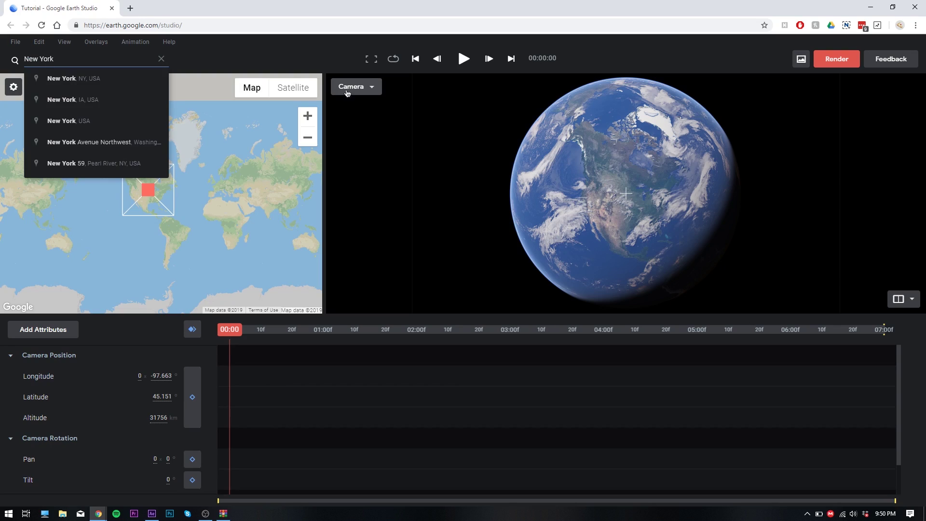
click(84, 78)
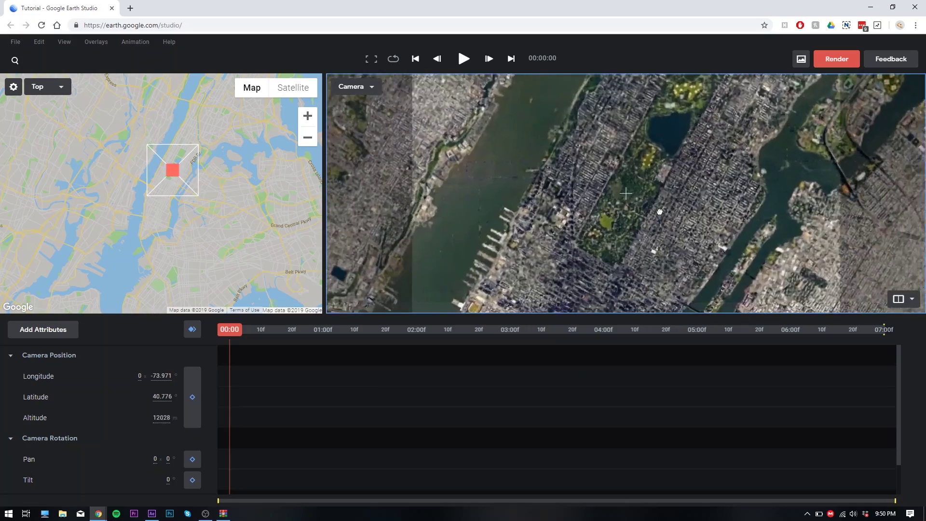
scroll(659, 211, up, 8)
scroll(676, 208, up, 4)
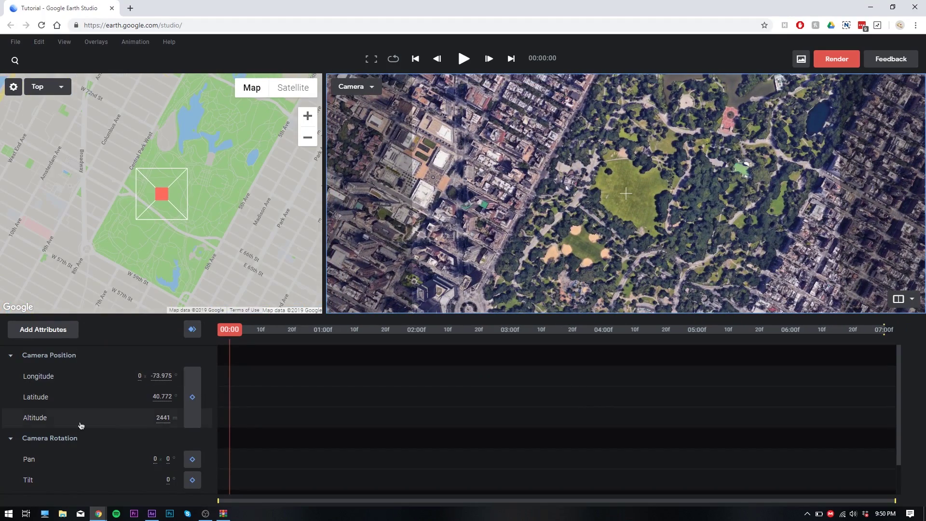
Step: Set the camera's pan to 28.8° so the street grid runs straight in the view
scroll(44, 424, down, 2)
scroll(73, 422, up, 2)
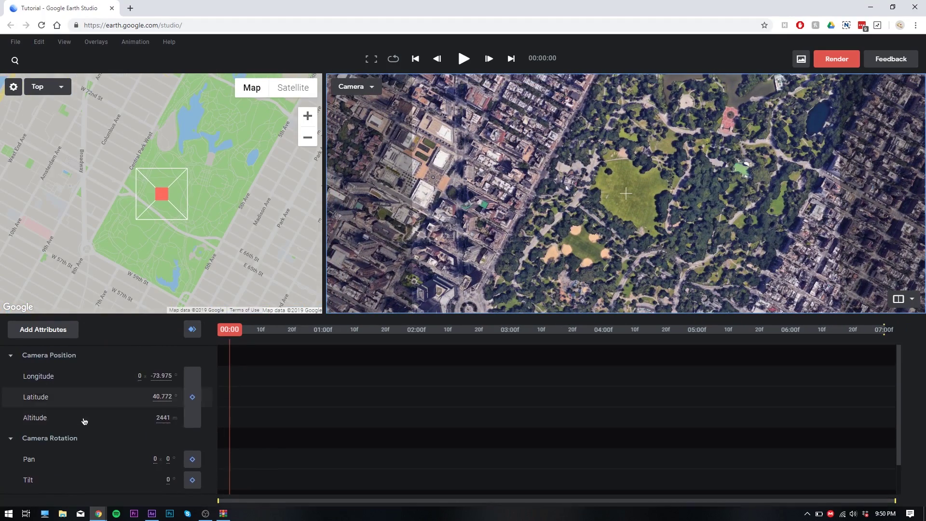
scroll(91, 420, down, 1)
drag(169, 422, 323, 440)
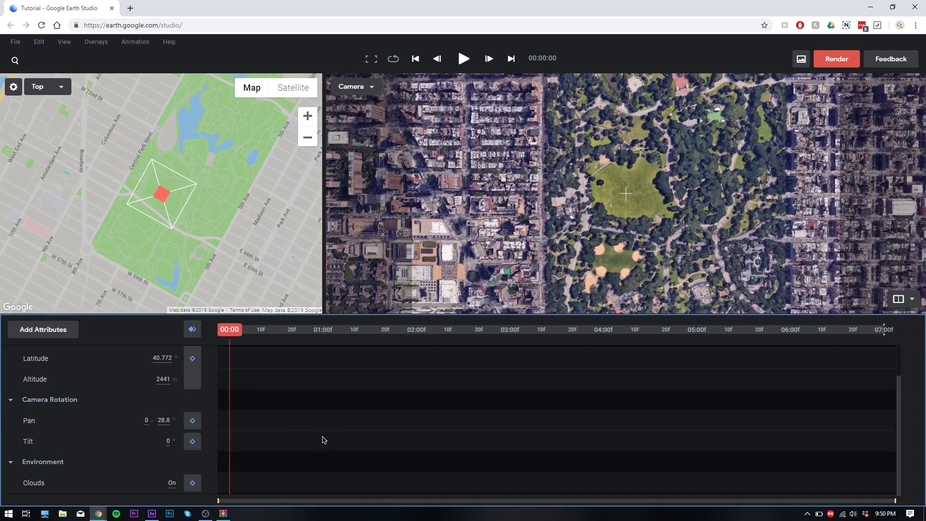
Step: Place the camera 246 m above the round fountain plaza in Central Park and keyframe all attributes at 00:00
drag(726, 208, 634, 220)
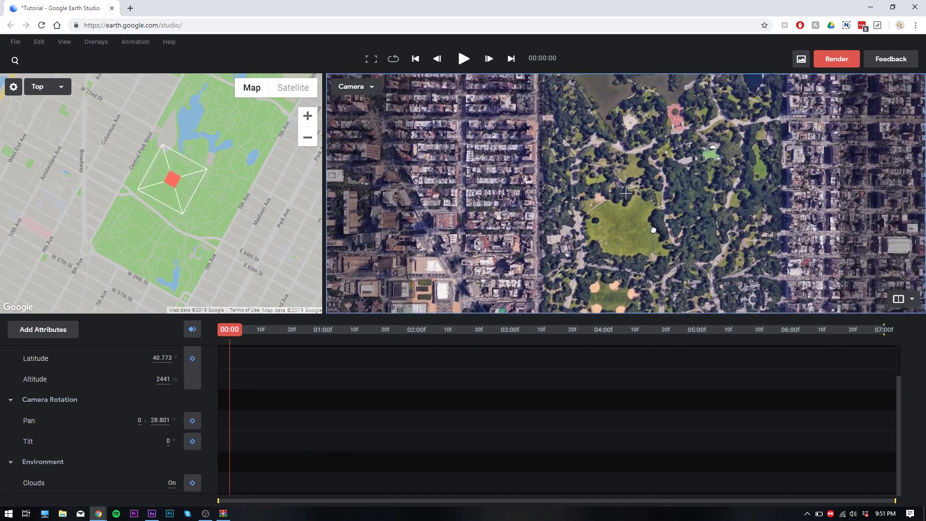
scroll(635, 220, up, 10)
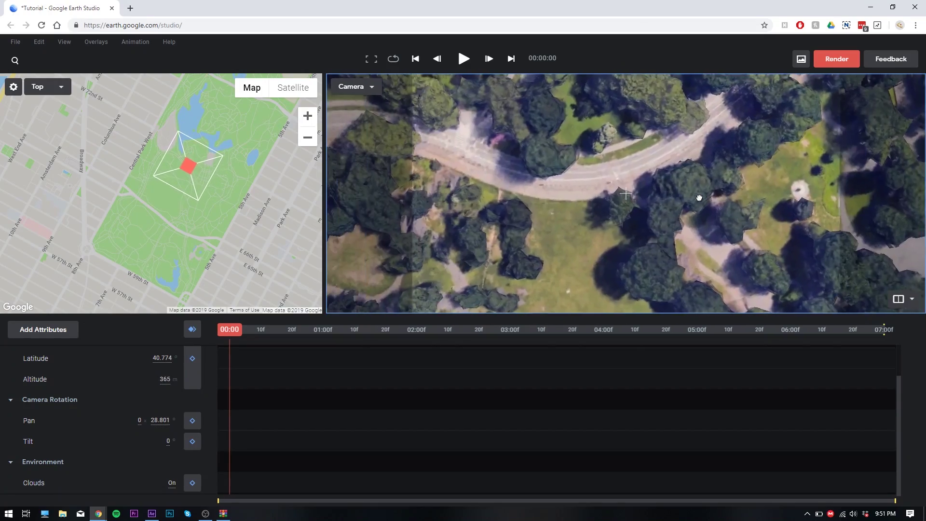
drag(699, 197, 638, 250)
scroll(638, 249, up, 3)
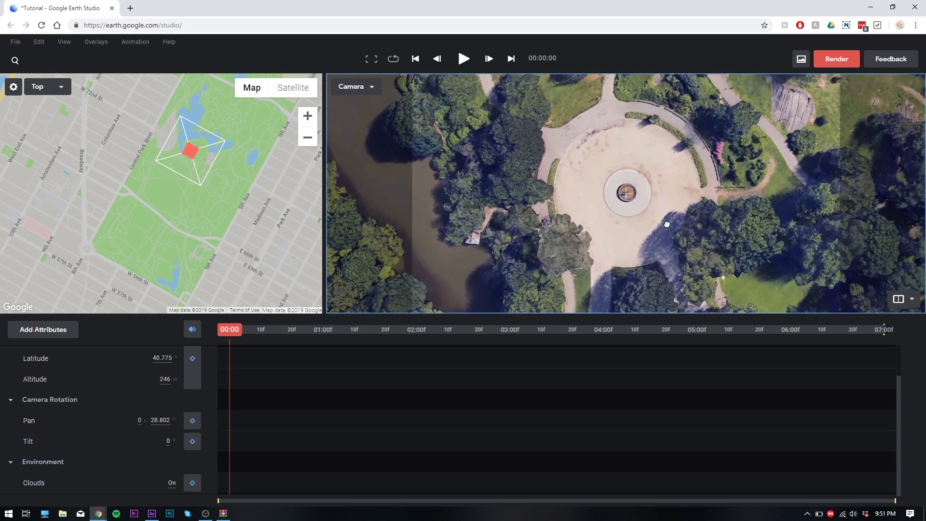
drag(667, 224, 673, 229)
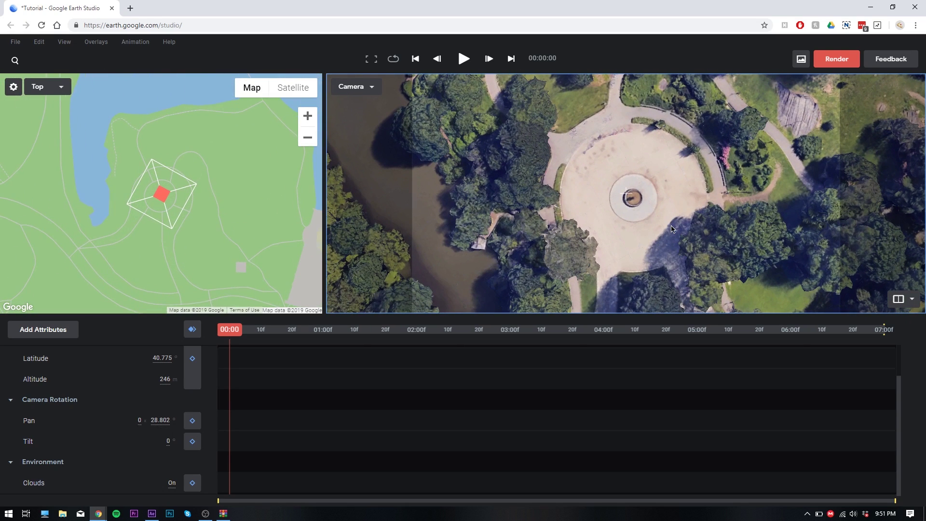
click(193, 329)
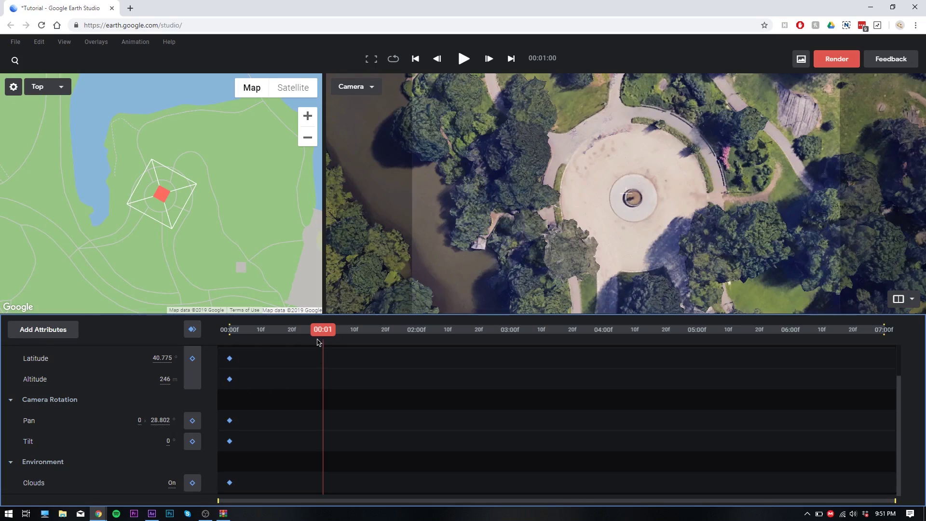
Step: Raise the camera to 3234 m altitude at 01:00, keyframe all attributes, and play the zoom-out from the start
scroll(630, 202, down, 10)
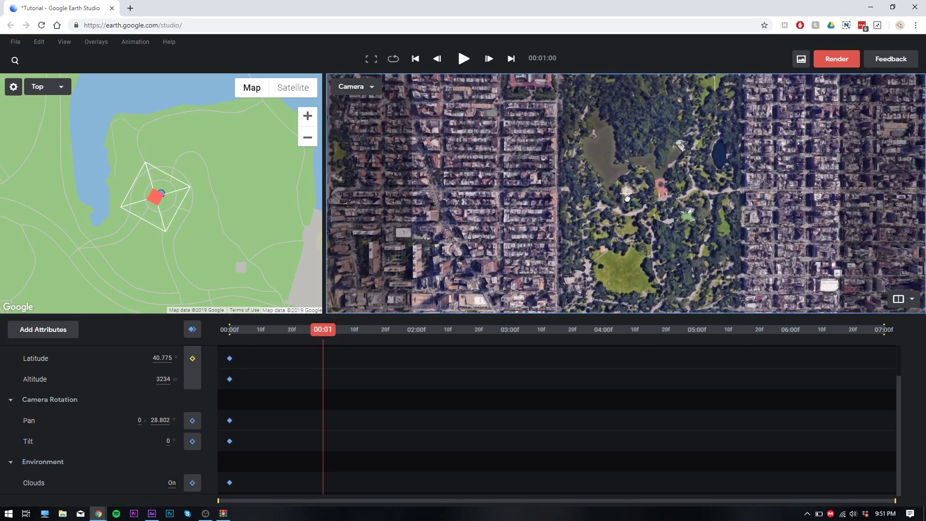
click(192, 329)
click(229, 343)
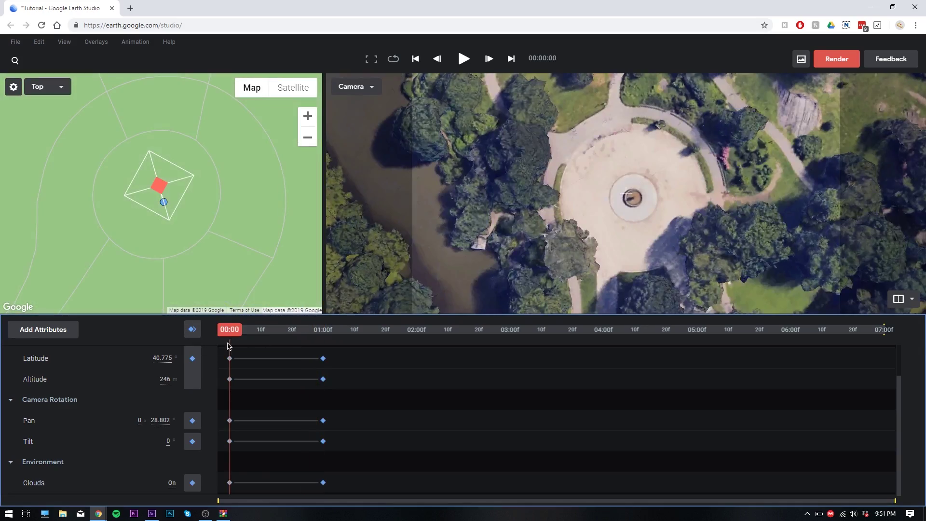
key(space)
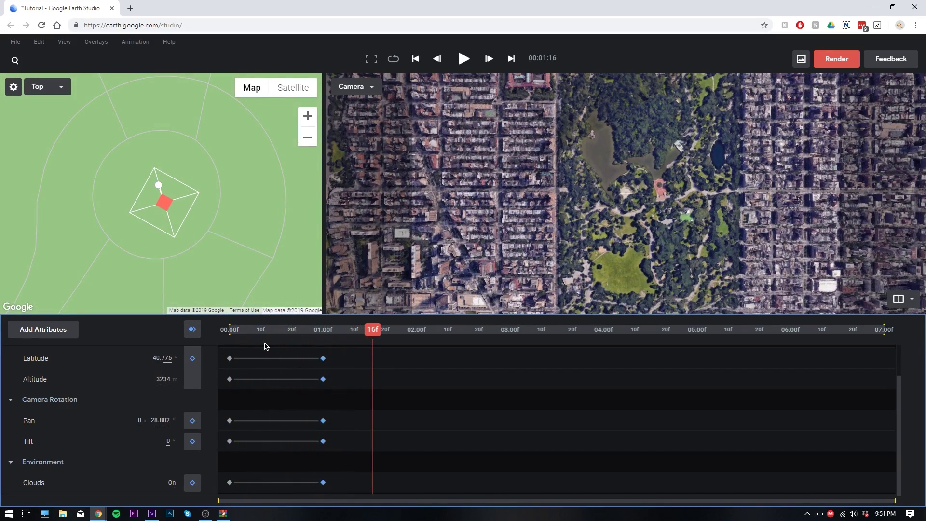
Step: Keyframe the zoomed-out view at 2392 m altitude at about 01:05 and hold it with another keyframe at about 01:13
drag(287, 337, 339, 344)
click(357, 332)
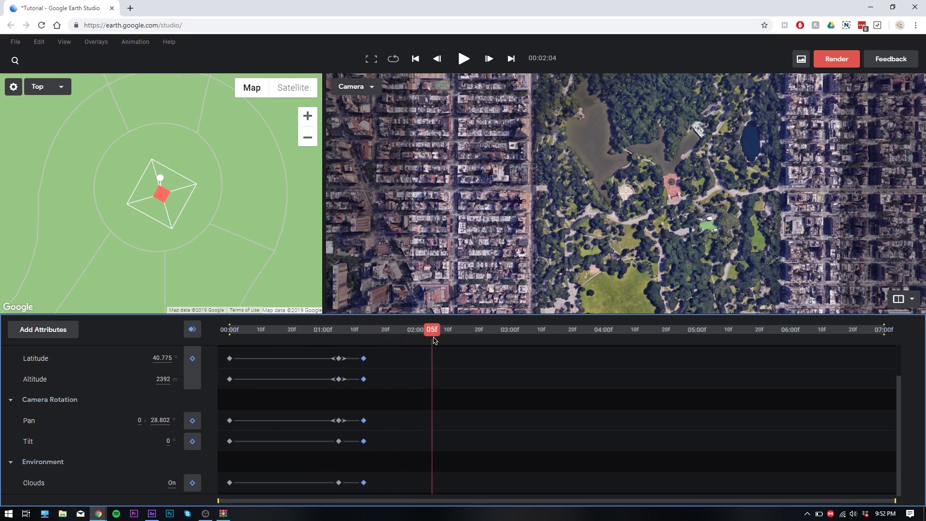
Step: Move the camera to the southern tip of Manhattan and keyframe all attributes at 02:09 and again at 02:14
drag(681, 244, 685, 186)
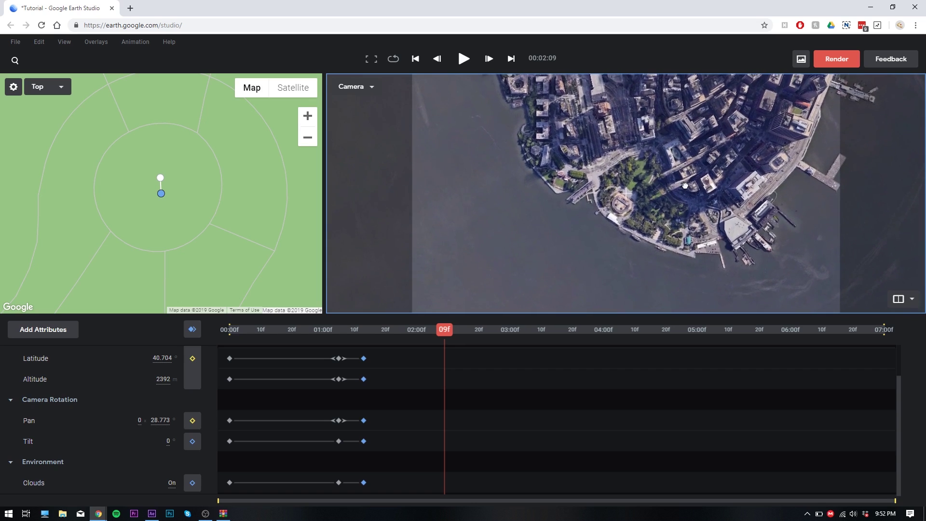
click(187, 332)
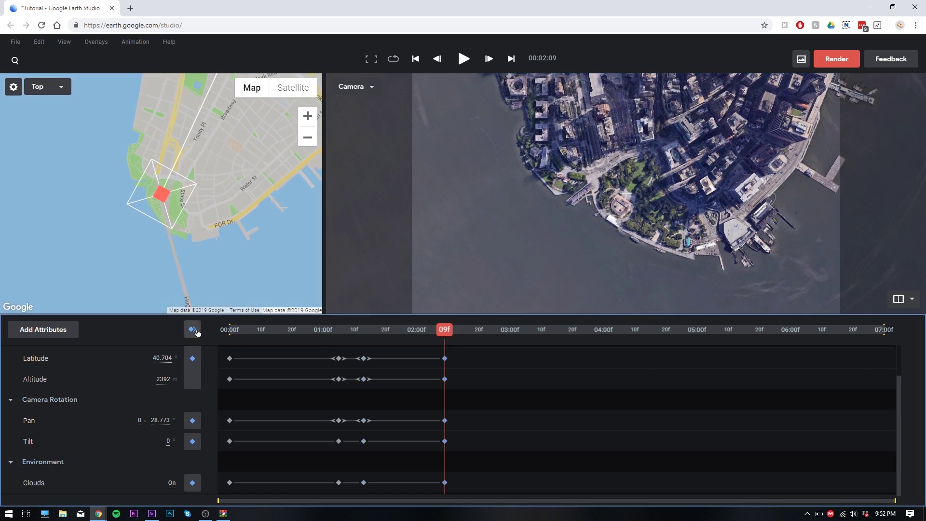
drag(444, 336, 457, 335)
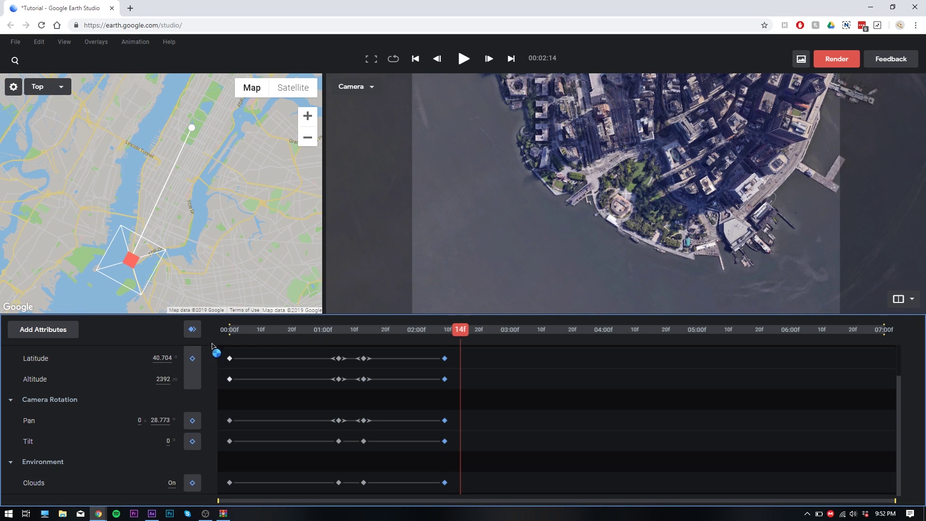
Step: At 03:11, lower the camera to 48 m beside the green-and-white umbrellas in Battery Park, keyframe all attributes, and play back the animation
drag(459, 330, 521, 338)
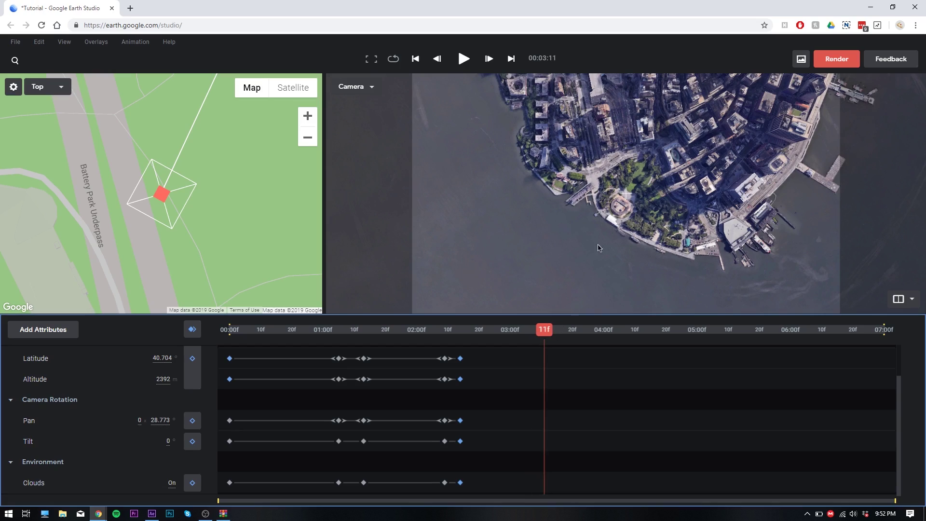
scroll(636, 183, up, 10)
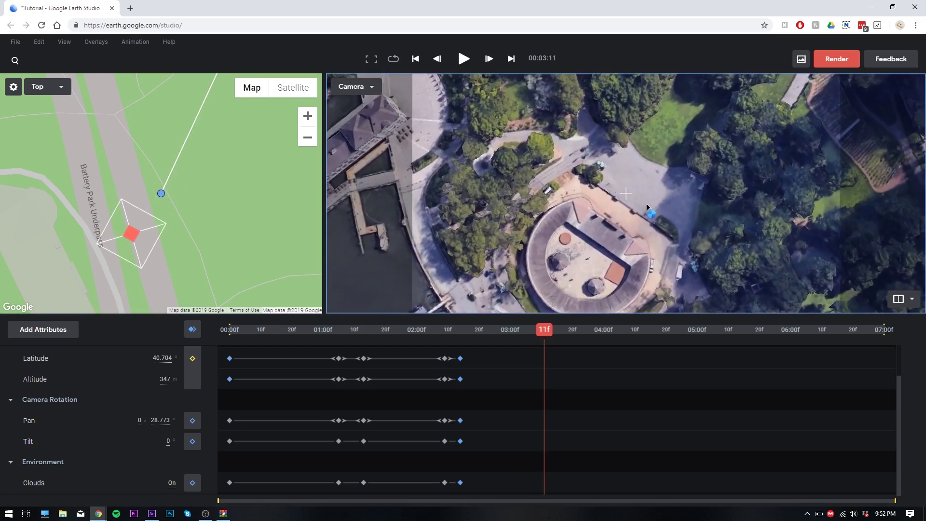
scroll(667, 239, up, 5)
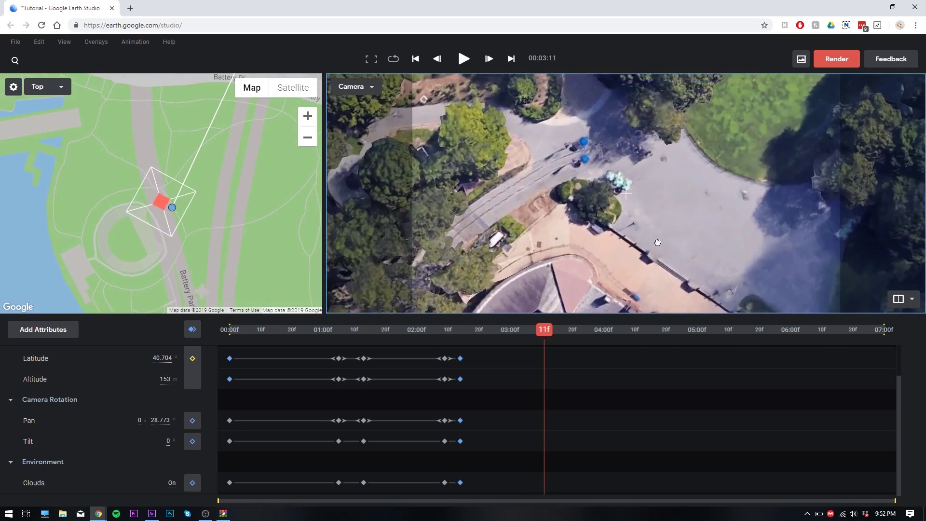
drag(658, 243, 657, 267)
drag(654, 221, 634, 220)
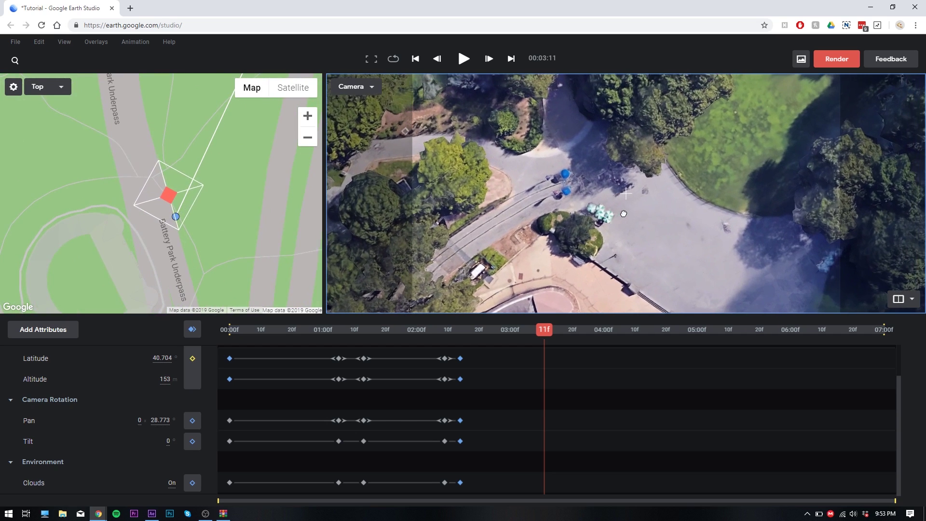
scroll(633, 222, up, 5)
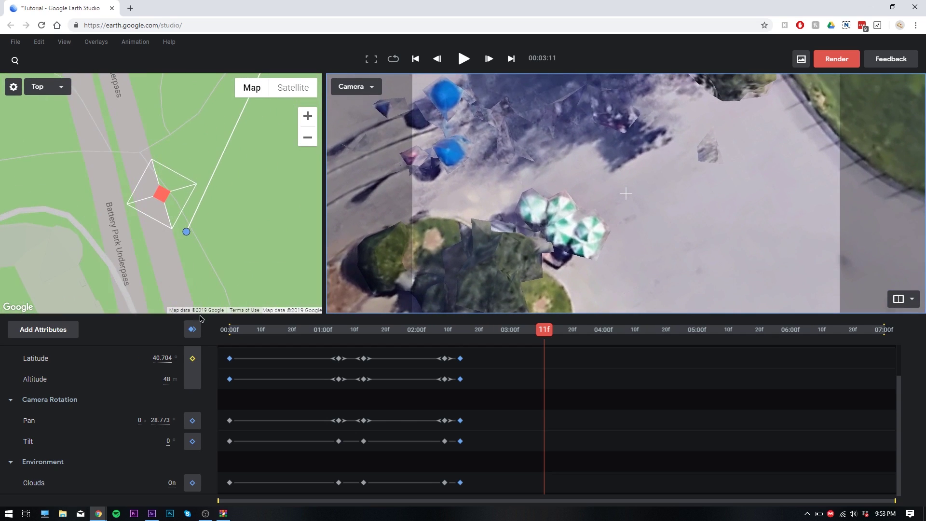
drag(540, 329, 383, 329)
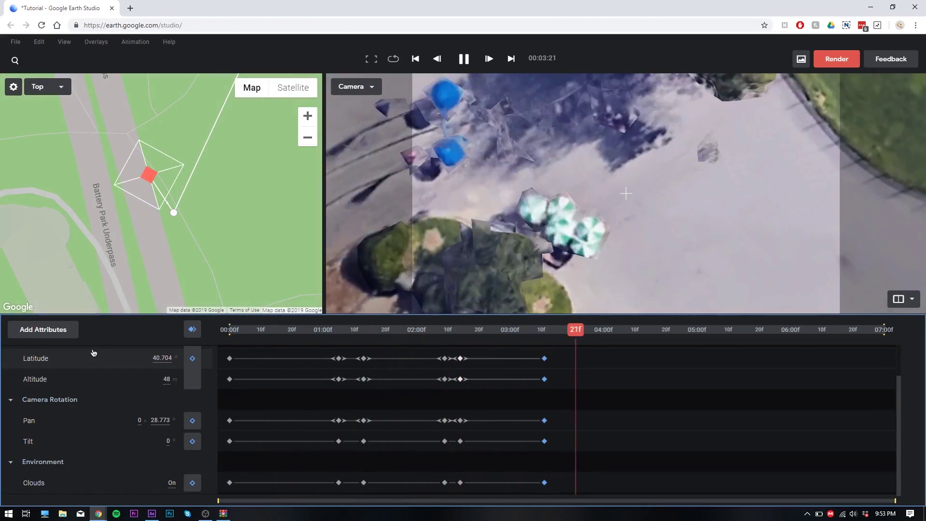
Step: Move the final Battery Park keyframes of all attributes to about 03:23 and play the zoom-in to check its slower timing
drag(559, 365, 548, 461)
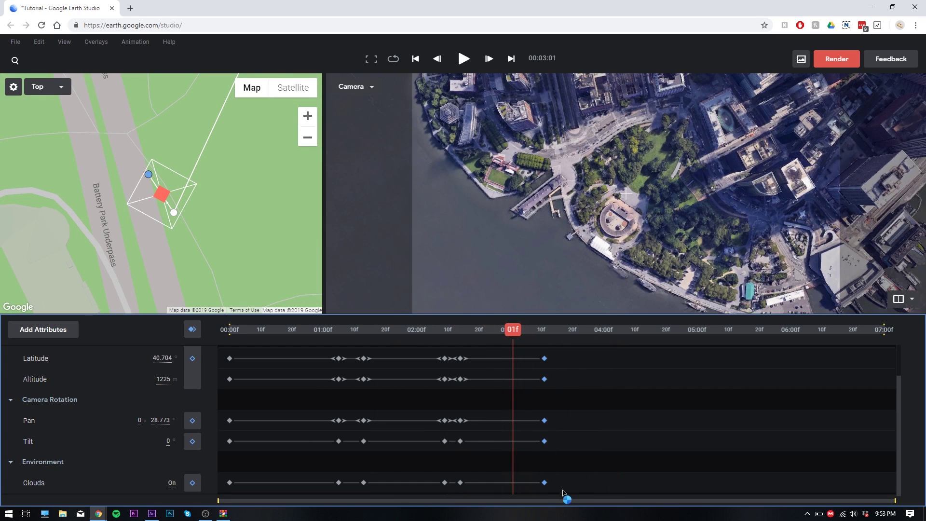
drag(534, 396, 539, 241)
drag(559, 382, 582, 380)
click(470, 329)
key(space)
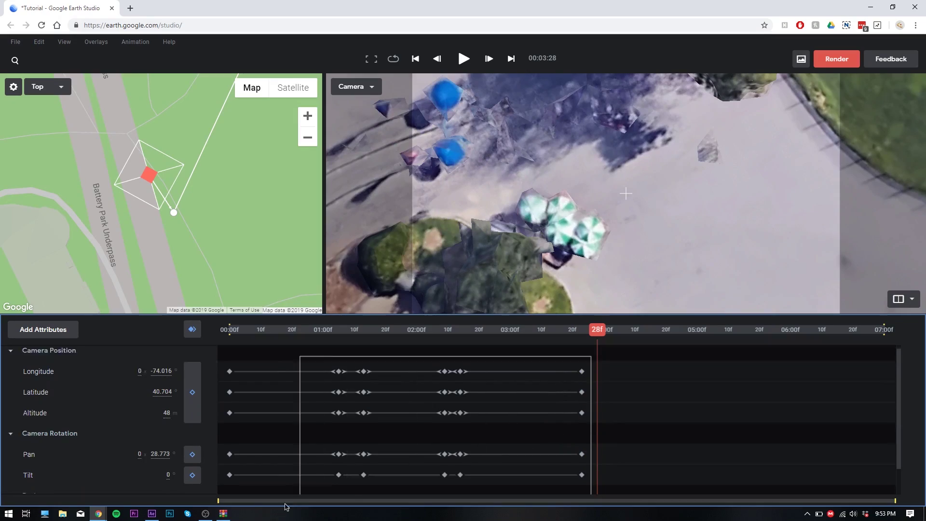
Step: Select every keyframe across all attributes, apply Auto Ease, and play back the whole animation
scroll(462, 419, down, 1)
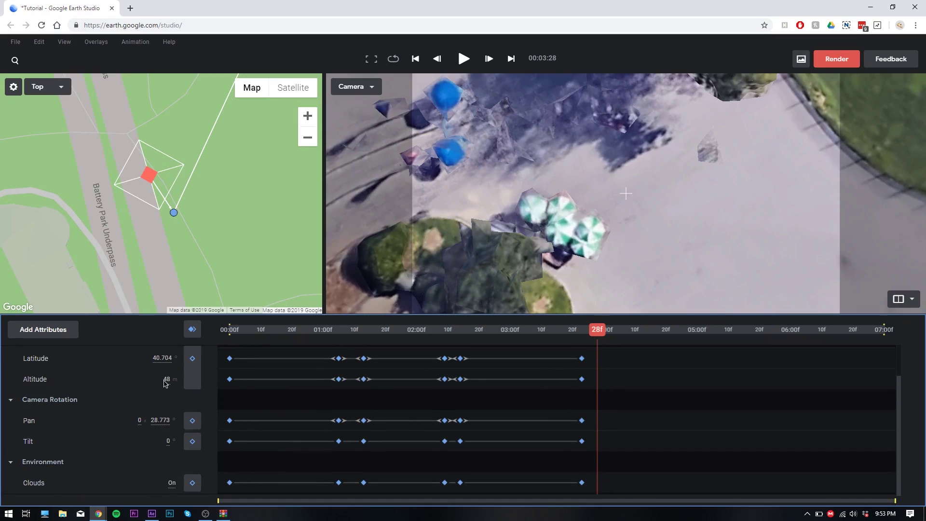
click(130, 41)
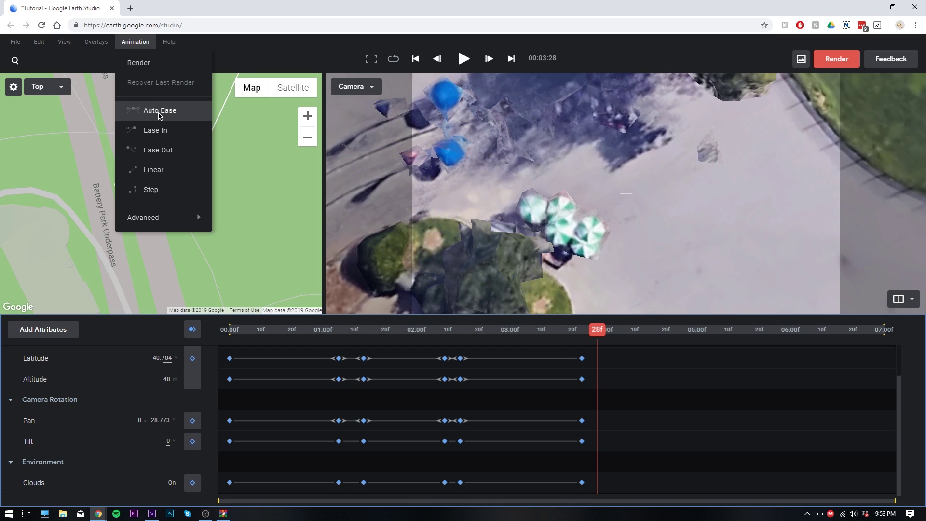
click(159, 112)
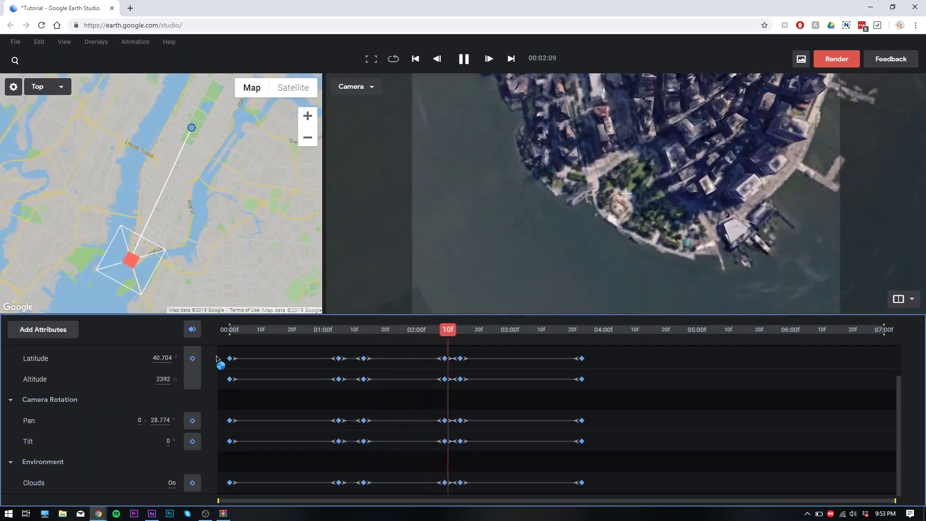
key(space)
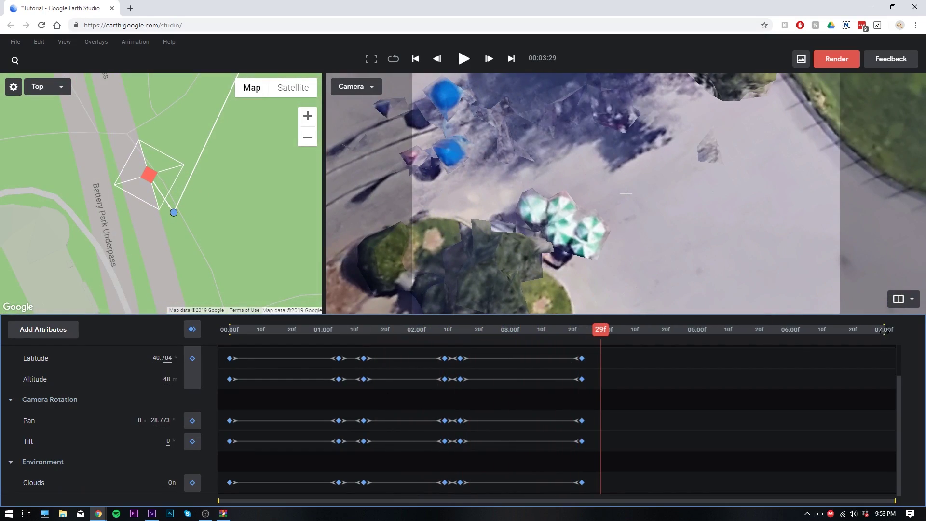
Step: Trim the animation's end point to about 03:29, scrub through the ending, and open the render settings
key(Left)
key(Left)
key(Left)
key(Left)
key(Left)
key(Left)
key(Left)
key(Left)
key(Left)
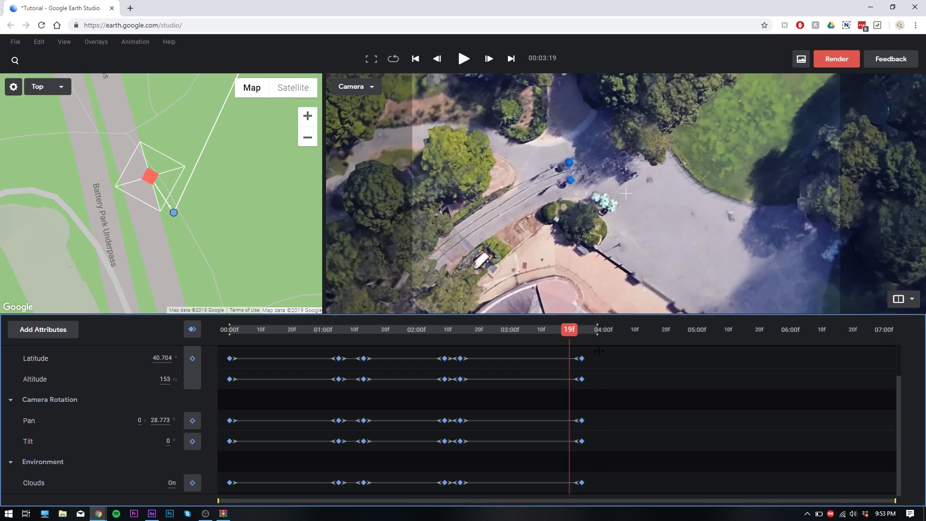
drag(588, 348, 438, 357)
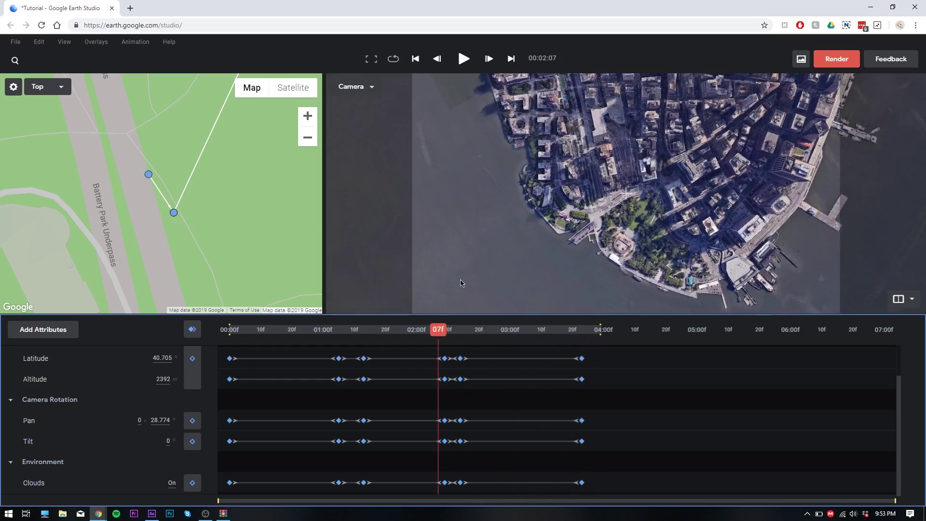
click(838, 66)
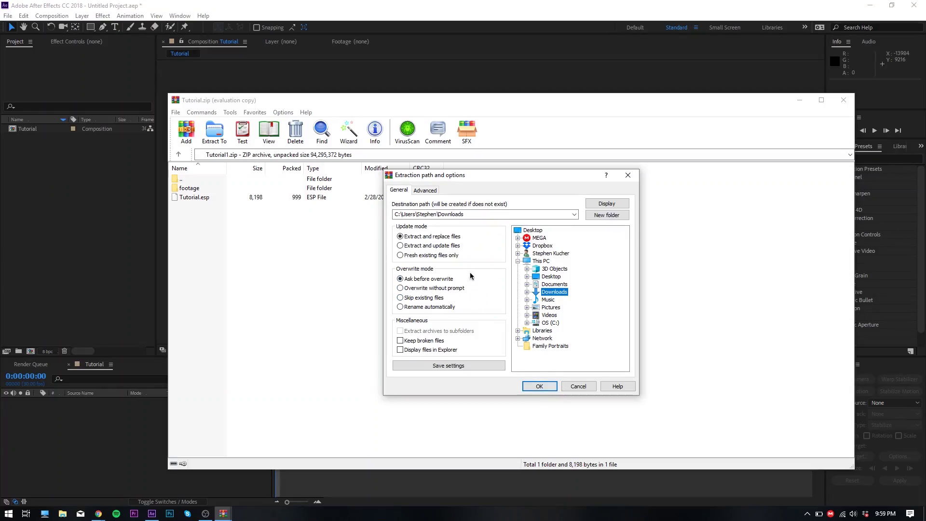
Step: Extract the rendered Tutorial archive to Downloads and import all JPEG frames in its footage folder into After Effects as one image sequence
click(541, 386)
click(49, 236)
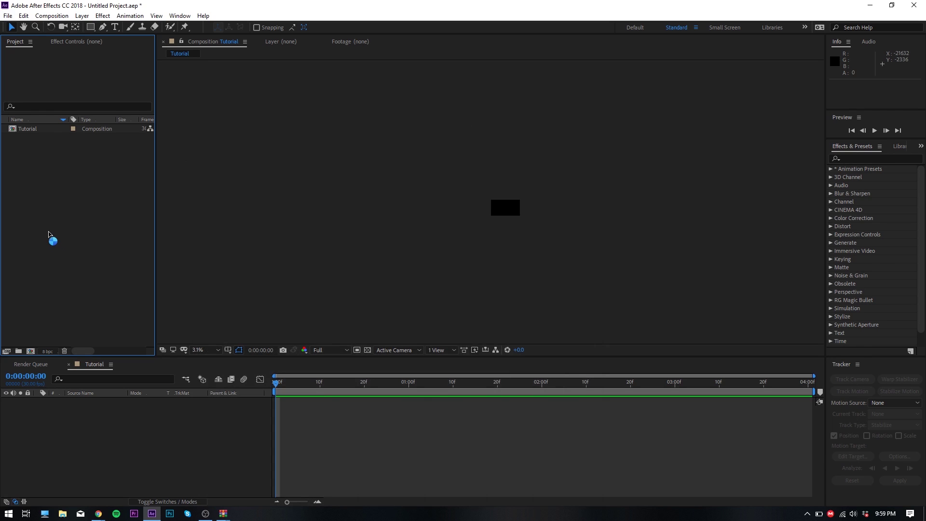
double_click(53, 192)
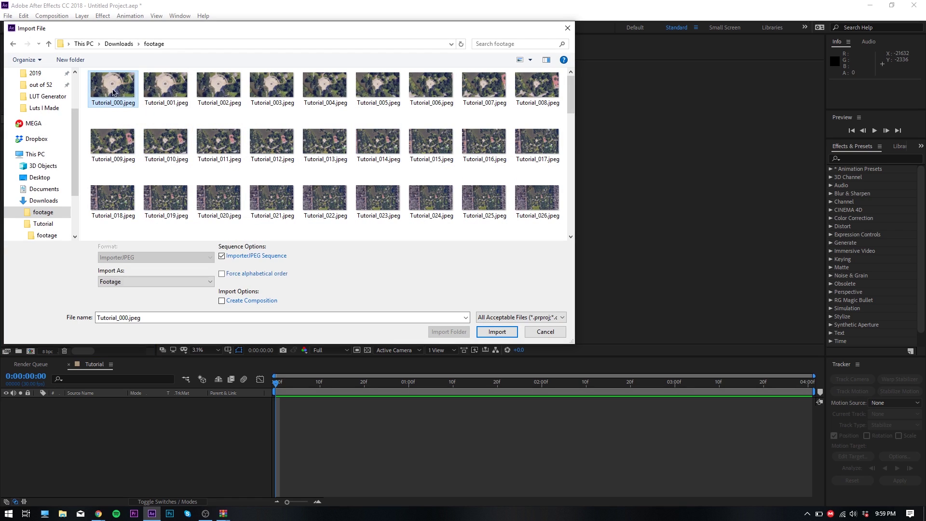
key(ctrl+a)
click(222, 257)
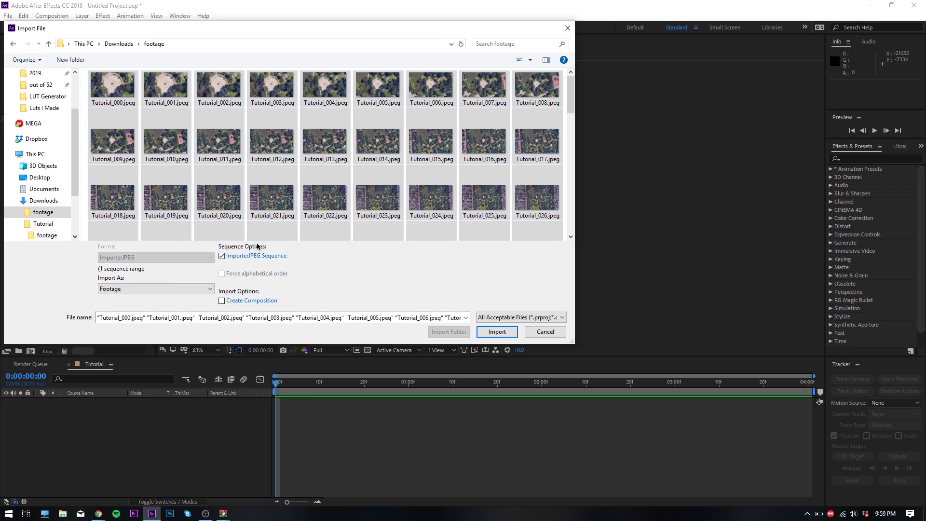
click(498, 332)
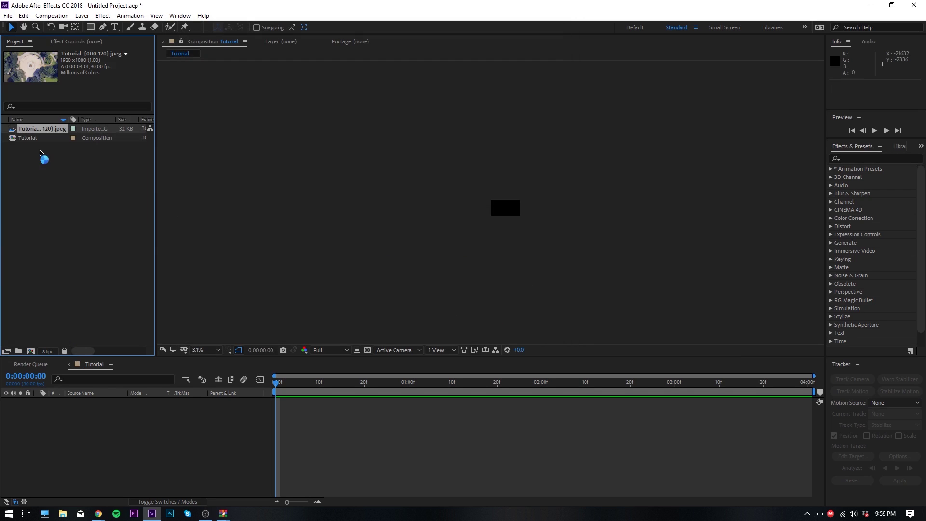
Step: Add the imported image sequence to the Tutorial composition and preview it enlarged from the start
drag(115, 459, 177, 404)
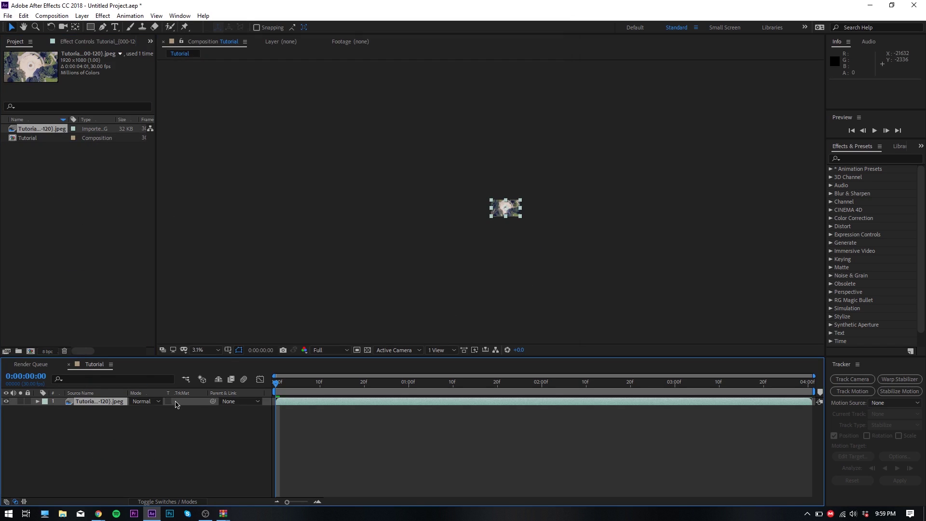
scroll(507, 228, up, 3)
middle_drag(521, 203, 518, 222)
scroll(510, 179, up, 2)
drag(519, 212, 506, 244)
key(v)
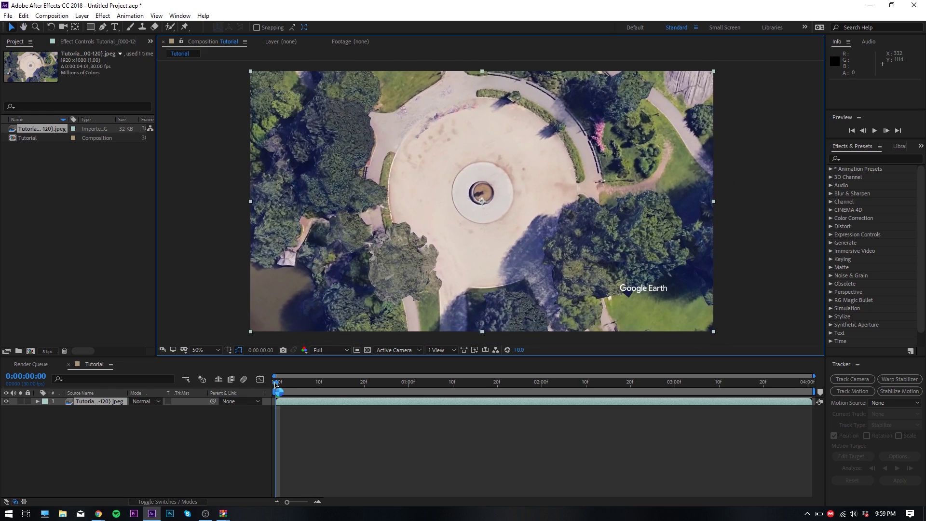
key(space)
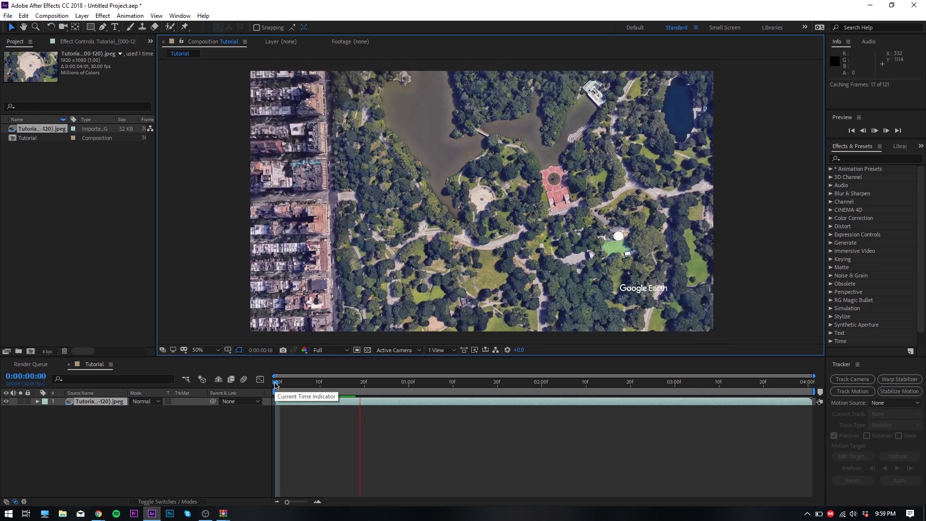
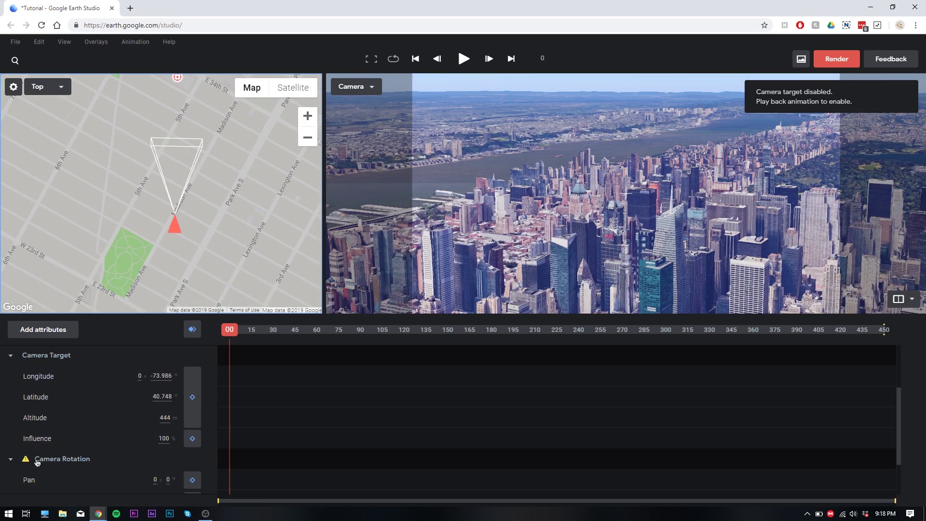
Step: In Google Earth Studio, set the camera target's altitude to 250 m, move the camera farther south of it, and keyframe all attributes at frame 0
click(163, 417)
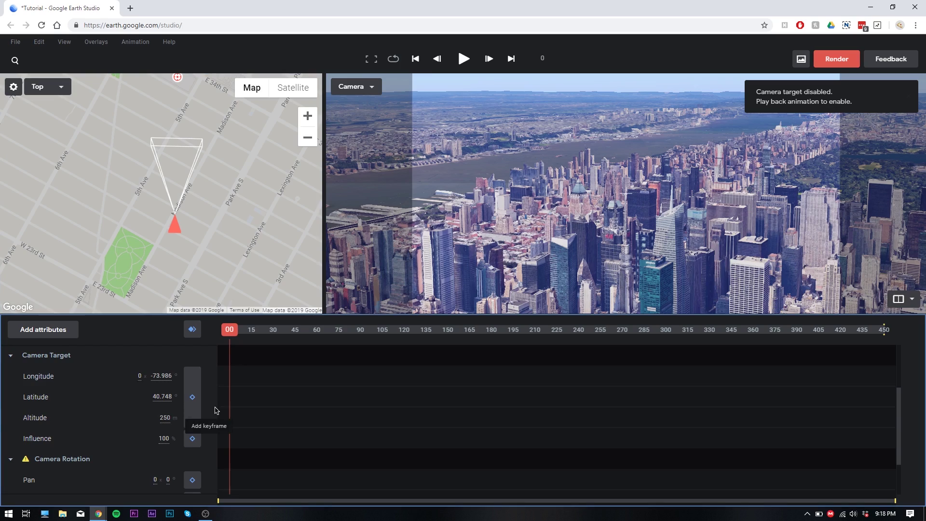
click(228, 337)
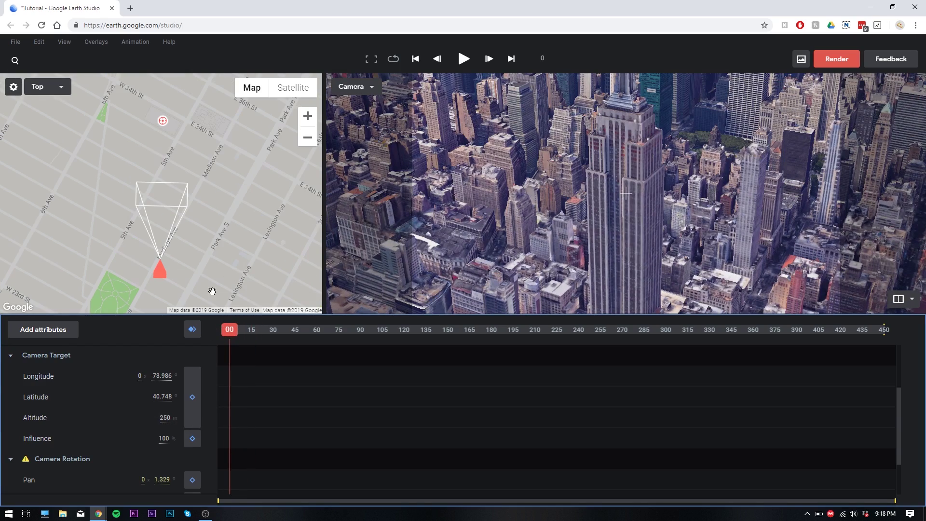
scroll(192, 257, down, 5)
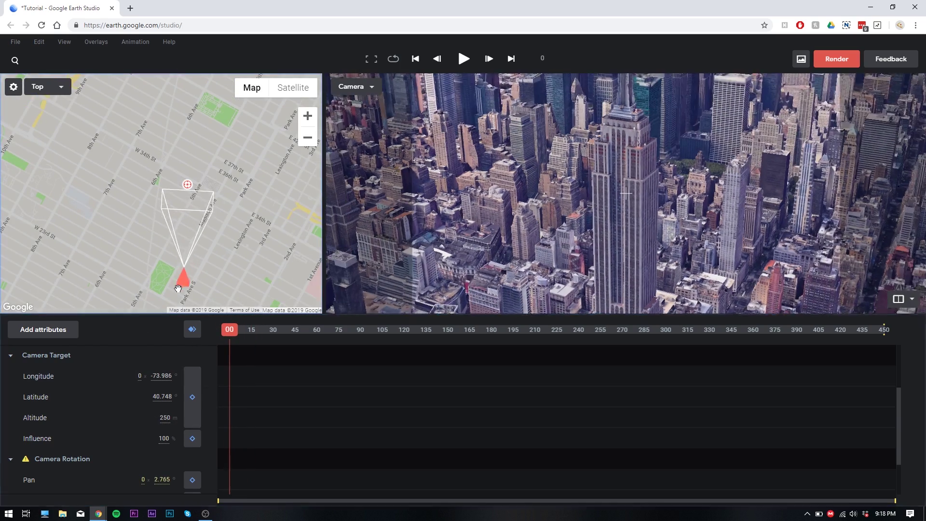
mouse_move(211, 254)
mouse_down()
mouse_move(212, 295)
mouse_move(219, 279)
mouse_up()
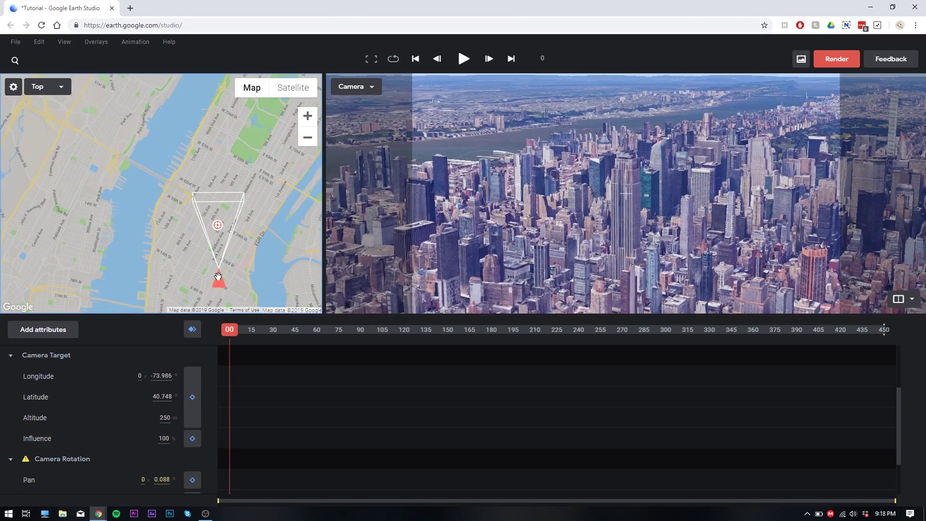
click(192, 329)
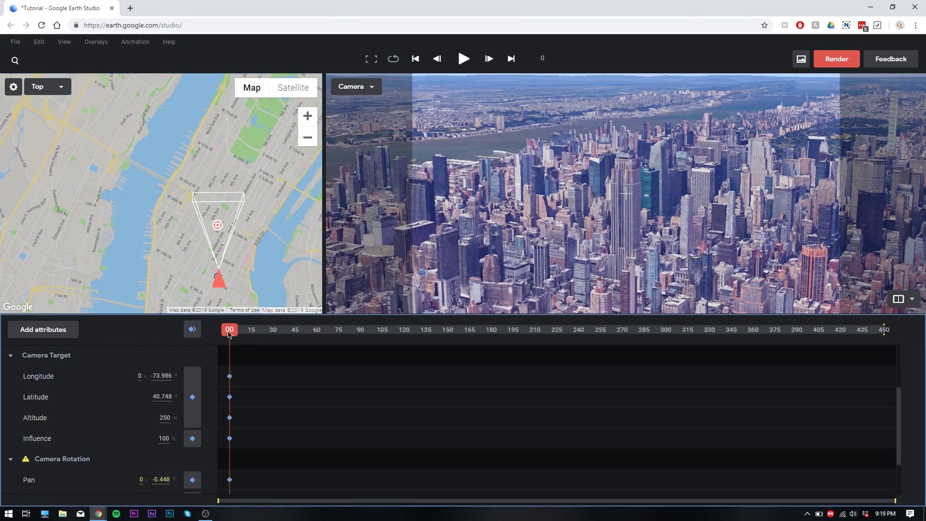
Step: At frame 123, move the camera over the East River, east of the target, and keyframe all attributes
drag(230, 329, 282, 339)
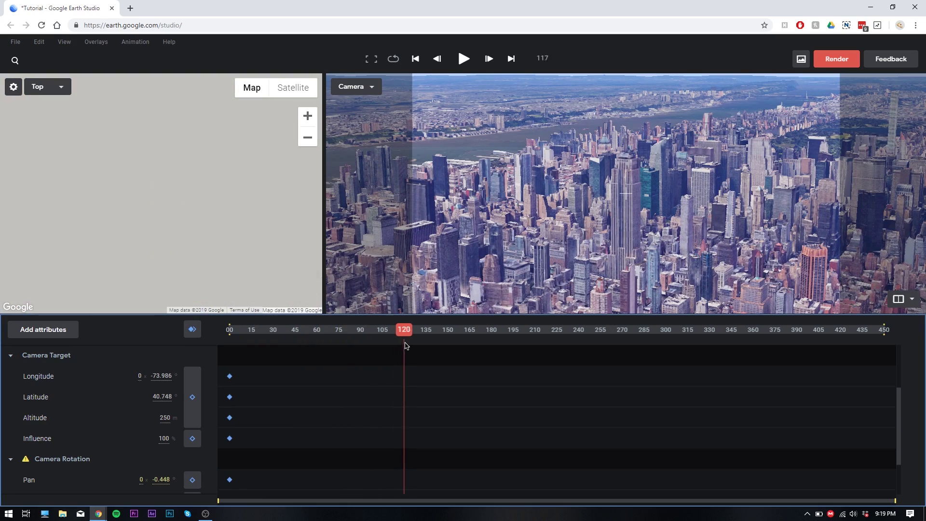
drag(405, 345, 408, 344)
scroll(246, 221, down, 6)
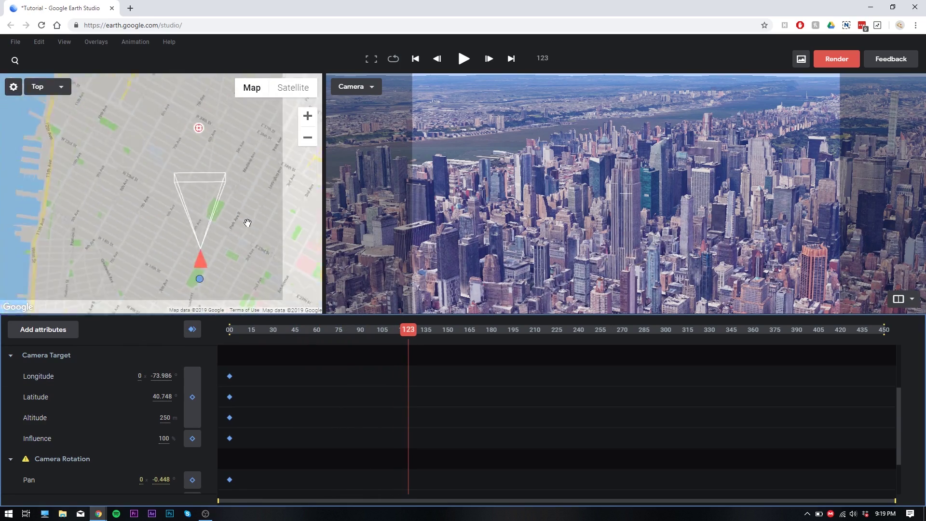
mouse_move(252, 275)
mouse_down()
mouse_move(155, 243)
mouse_move(176, 244)
mouse_move(238, 203)
mouse_move(242, 185)
mouse_move(232, 182)
mouse_move(267, 206)
mouse_up()
Step: At frame 211, move the camera north of the target, keyframe all attributes, and scrub back through the orbit
drag(410, 336, 472, 337)
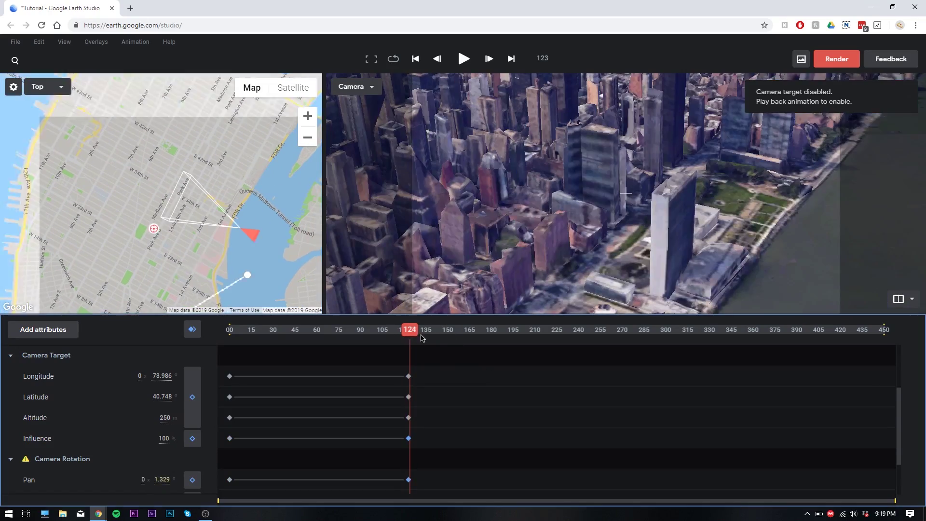
mouse_move(228, 164)
mouse_down()
mouse_move(230, 191)
mouse_move(215, 201)
mouse_move(165, 89)
mouse_move(122, 71)
mouse_move(143, 94)
mouse_move(149, 123)
mouse_move(141, 115)
mouse_move(138, 128)
mouse_move(155, 131)
mouse_up()
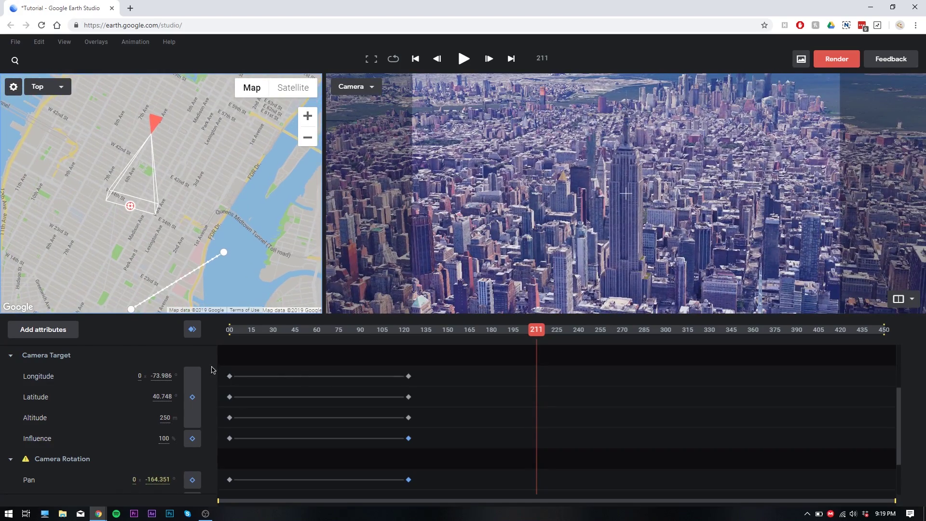
drag(542, 347, 299, 333)
Step: Shift the camera path's East River point slightly north and play the orbit from the start
click(206, 186)
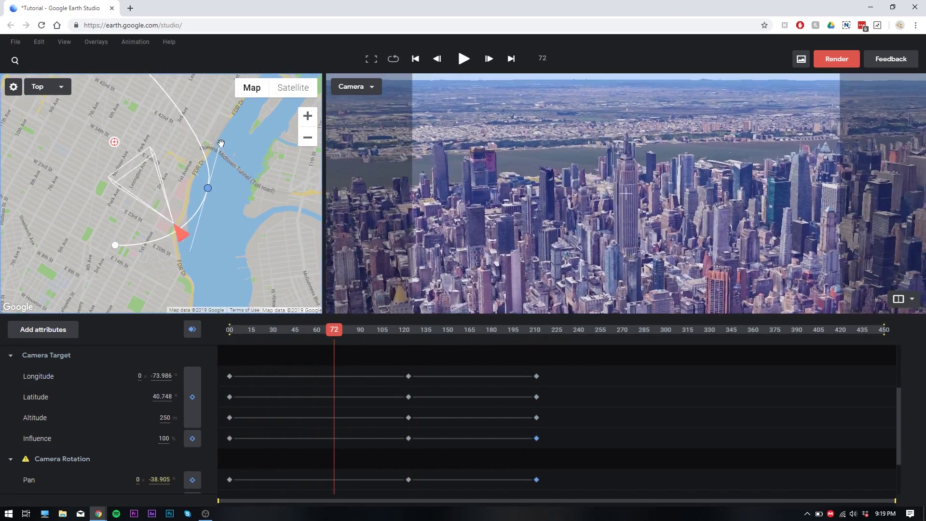
drag(208, 187, 208, 170)
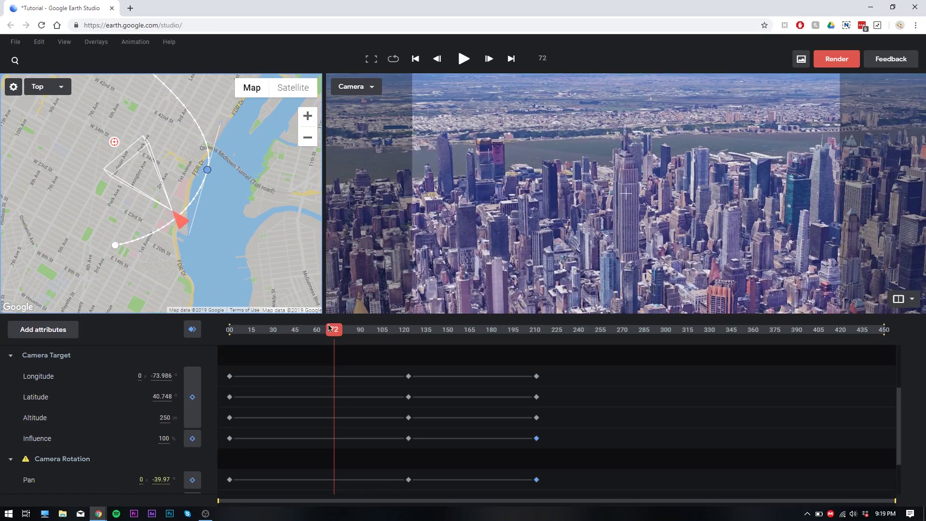
key(Home)
key(space)
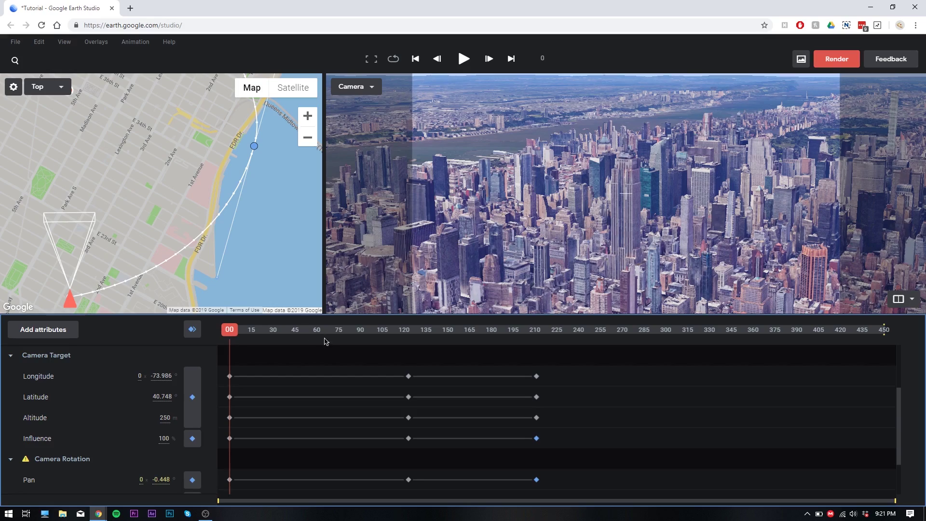
key(space)
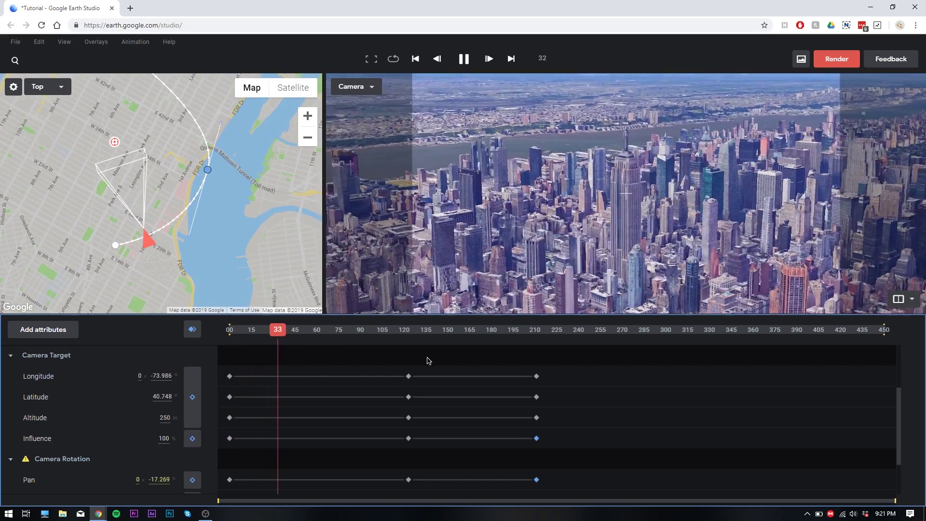
key(space)
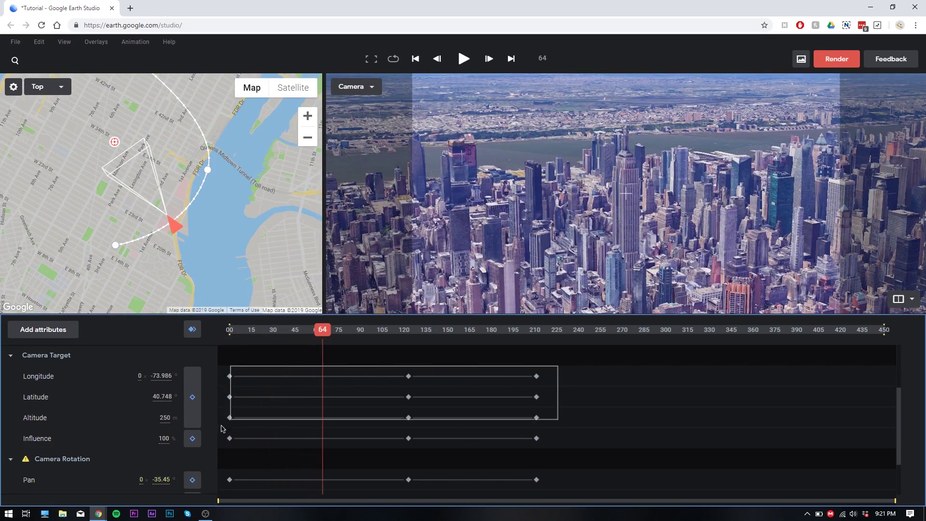
Step: Apply Auto Ease to all keyframes of the orbit at frames 0, 123 and 211, and replay it from frame 0
scroll(513, 409, down, 1)
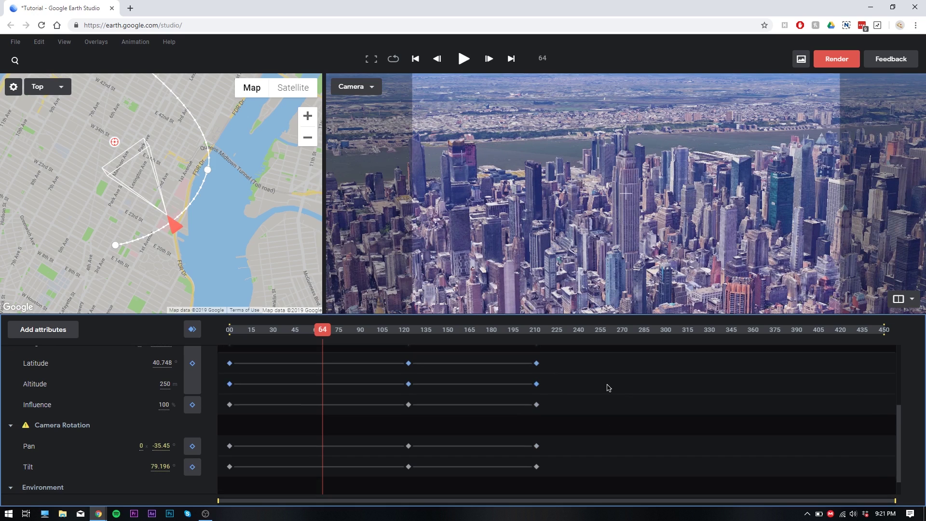
scroll(603, 388, up, 2)
drag(559, 364, 122, 515)
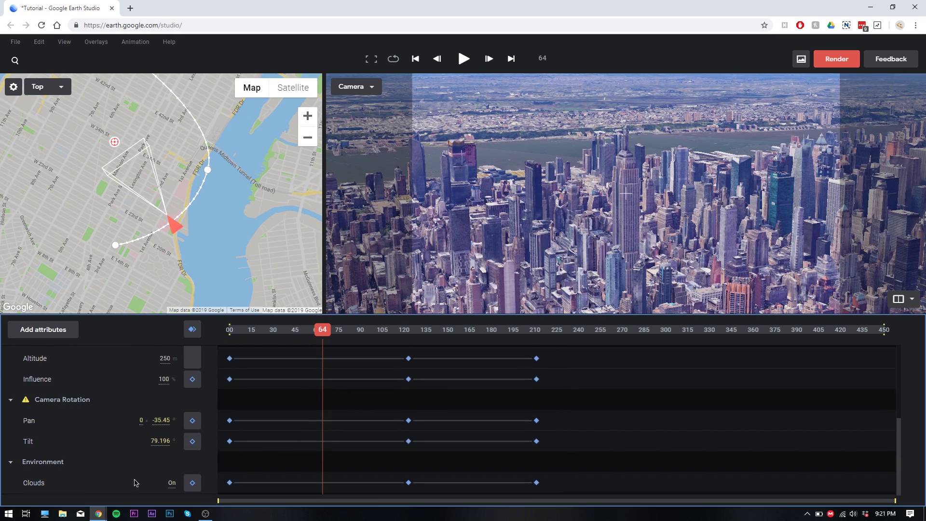
click(100, 43)
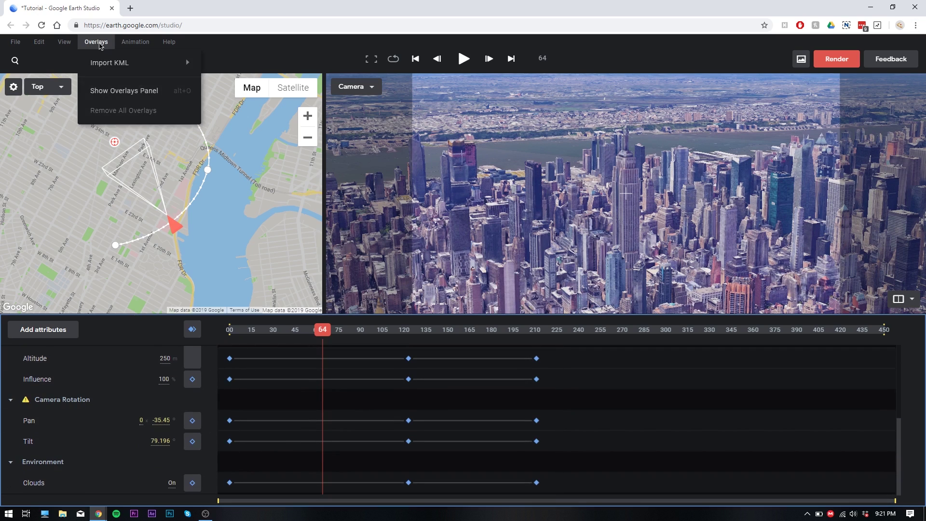
click(135, 42)
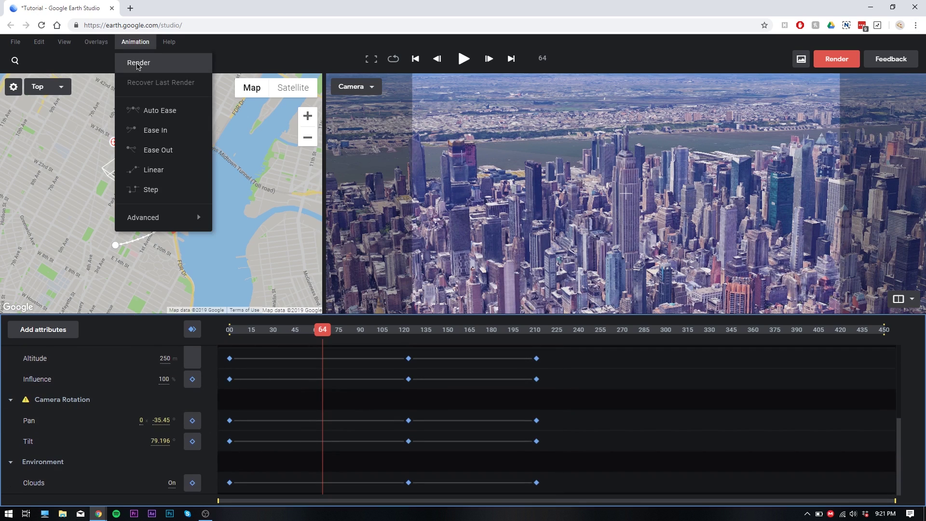
click(176, 110)
drag(305, 332, 152, 330)
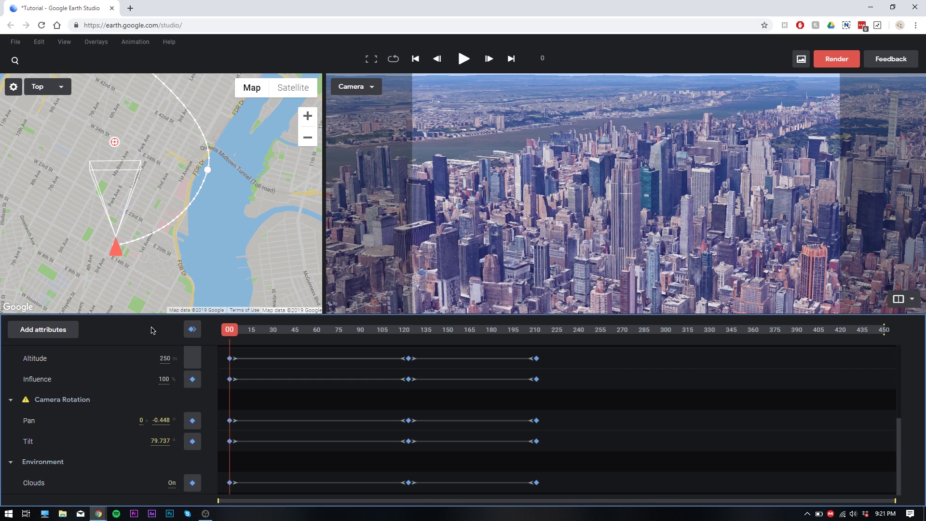
key(space)
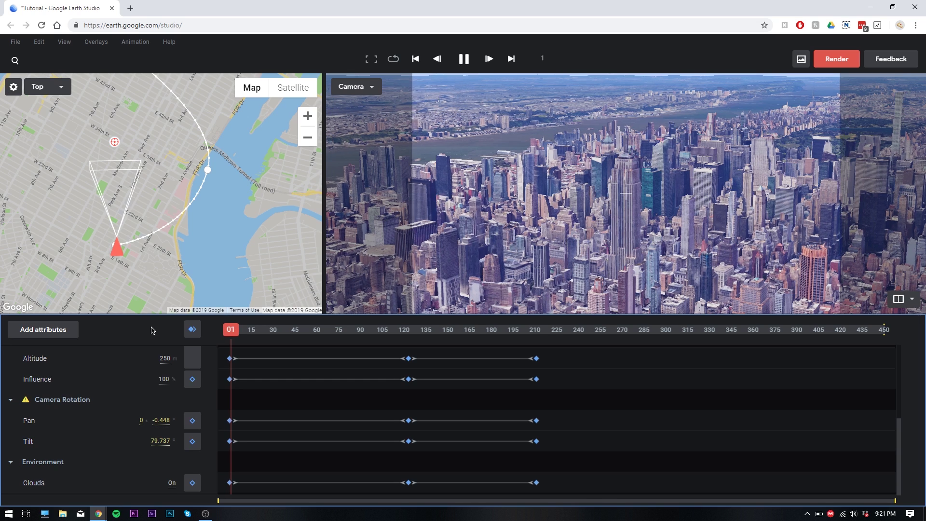